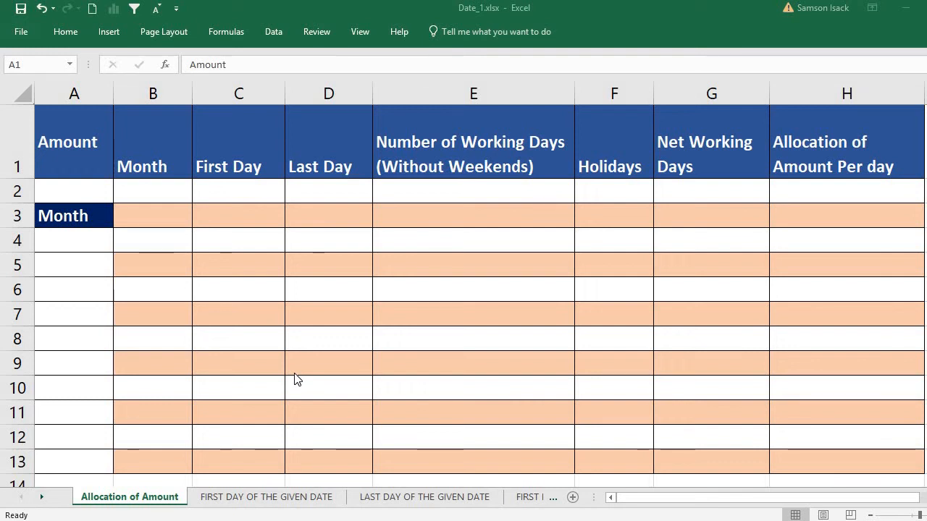
Step: Enter 60000 as the total amount in cell A2
{"action": "left_click", "coordinate": [98, 191]}
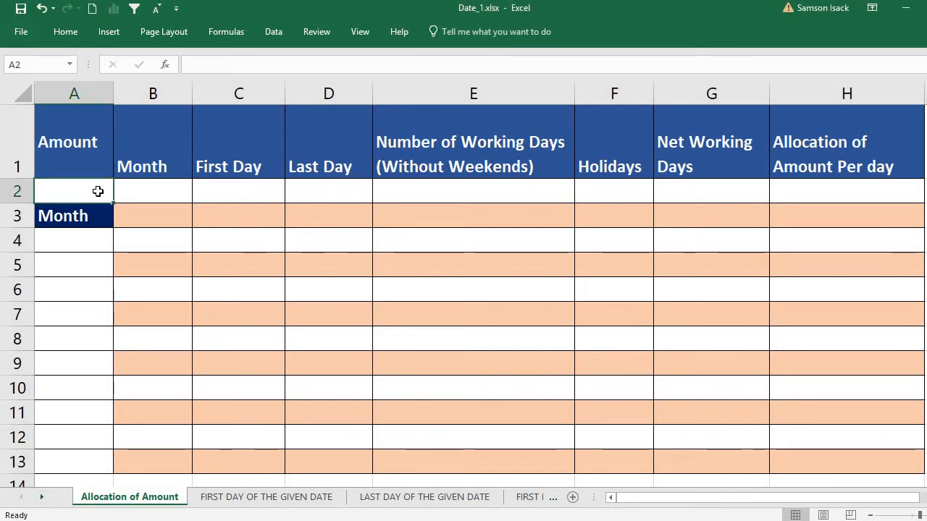
{"action": "type", "text": "6000"}
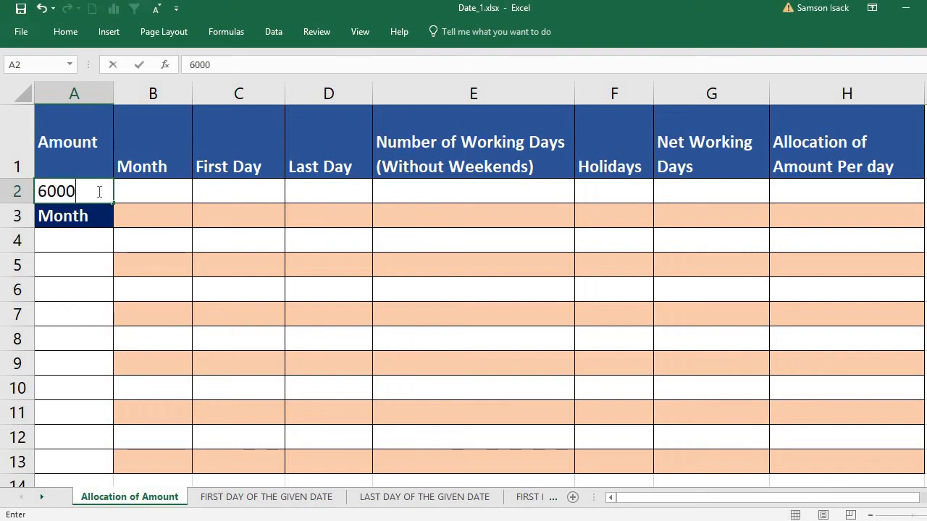
{"action": "type", "text": "0"}
Step: Calculate the monthly amount in cell A4 with the formula =A2/12
{"action": "left_click", "coordinate": [72, 239]}
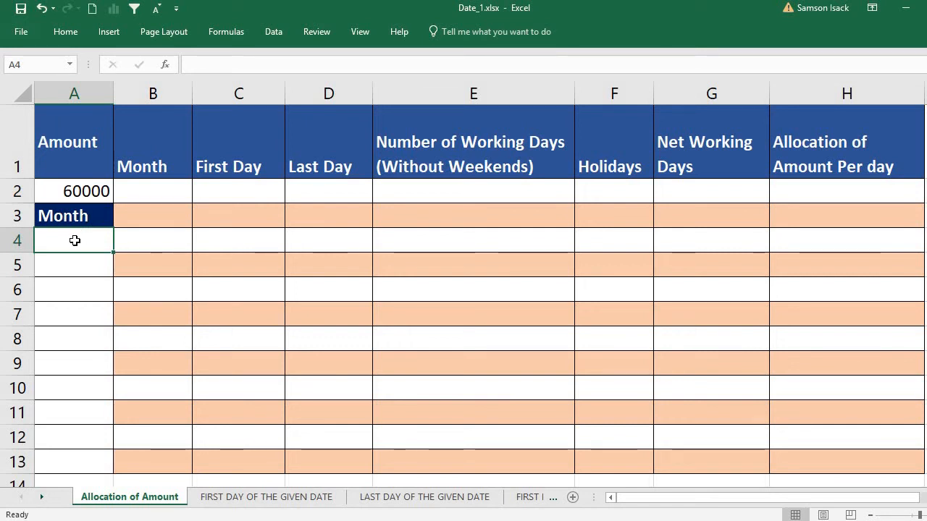
{"action": "type", "text": "="}
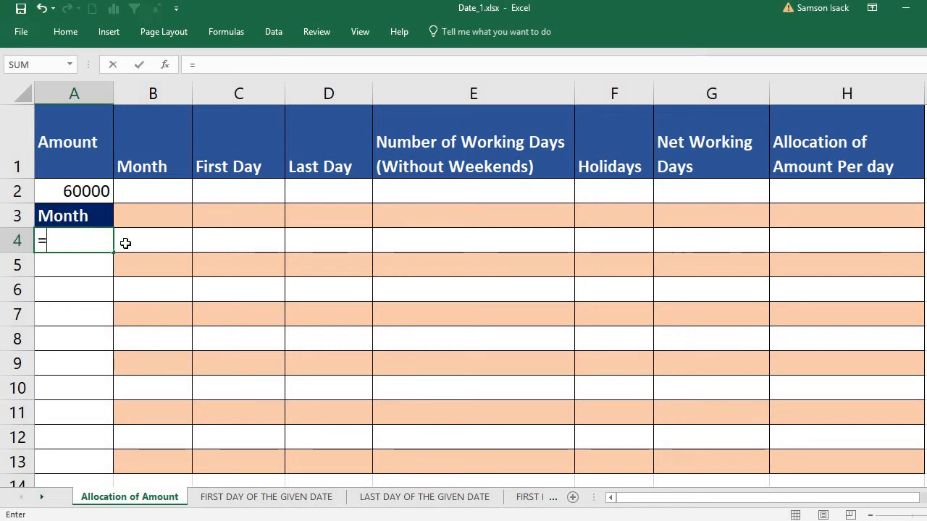
{"action": "left_click", "coordinate": [85, 191]}
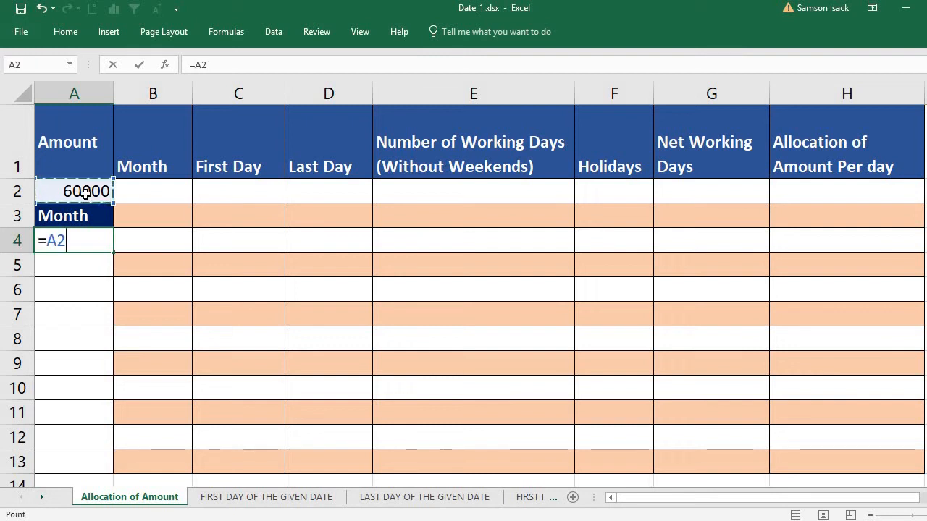
{"action": "type", "text": "/12"}
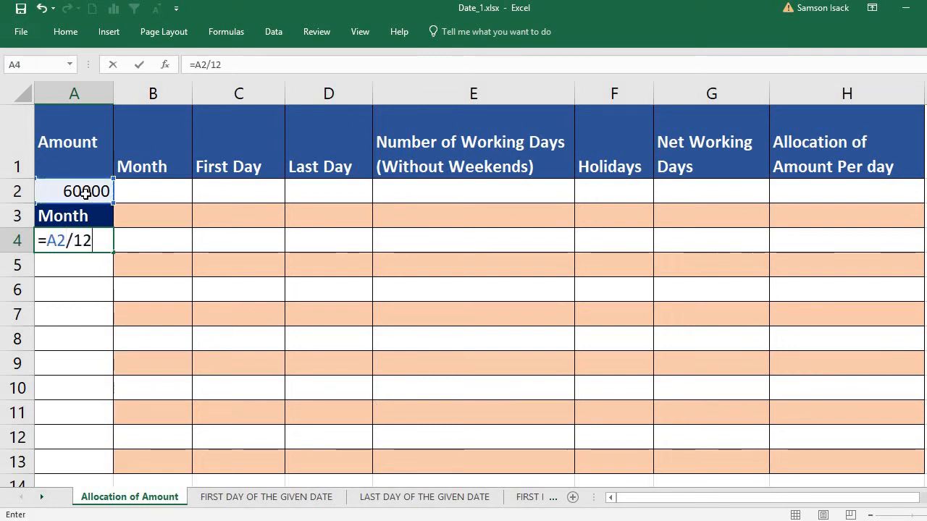
{"action": "key", "text": "Return"}
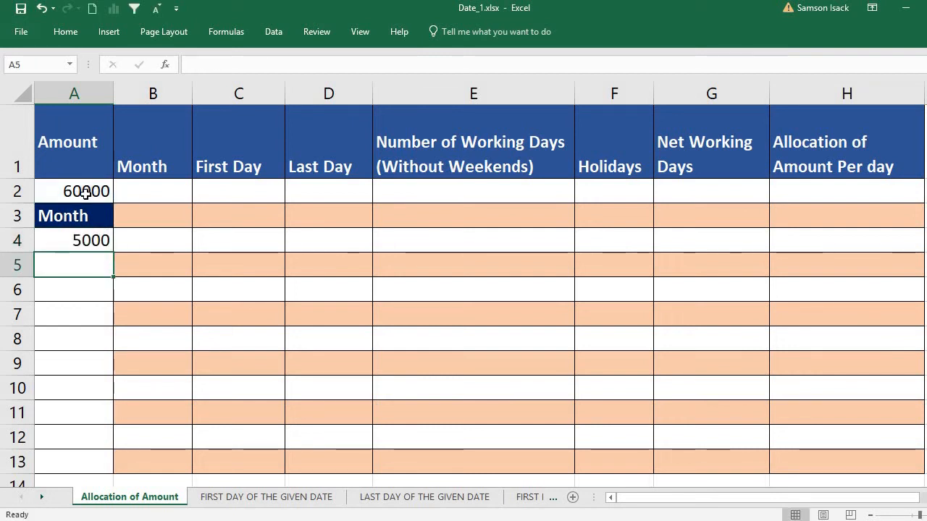
{"action": "left_click", "coordinate": [78, 239]}
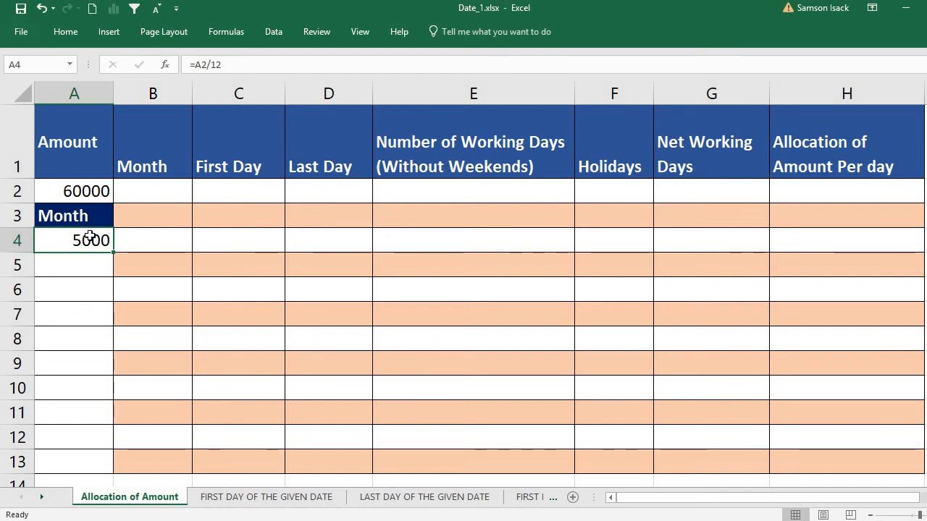
Step: Format the Month cells B2:B13 with the custom number format mmm-yy
{"action": "left_click", "coordinate": [176, 189]}
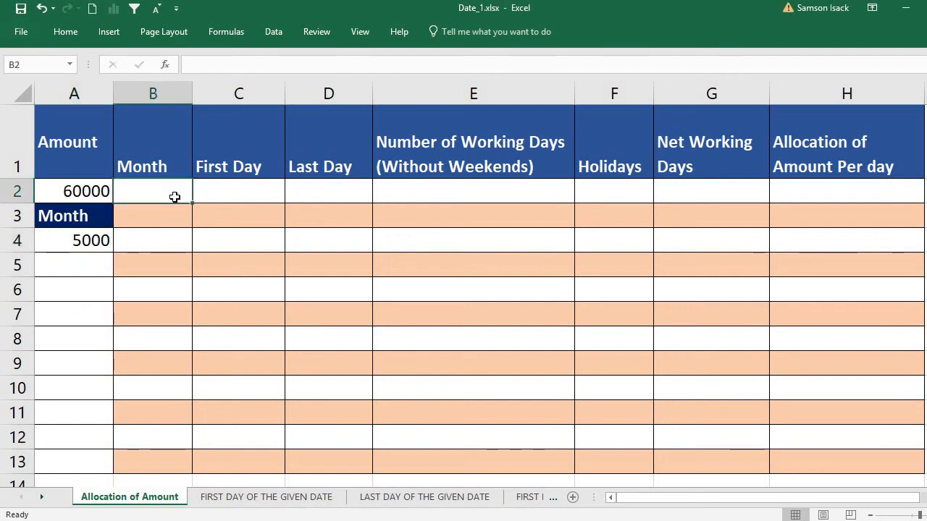
{"action": "left_click_drag", "start_coordinate": [173, 197], "coordinate": [166, 464]}
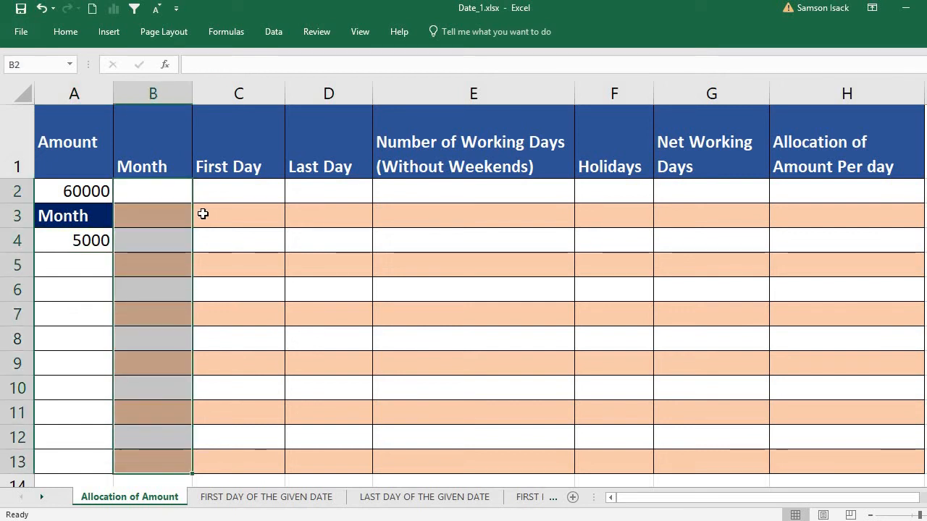
{"action": "right_click", "coordinate": [153, 201]}
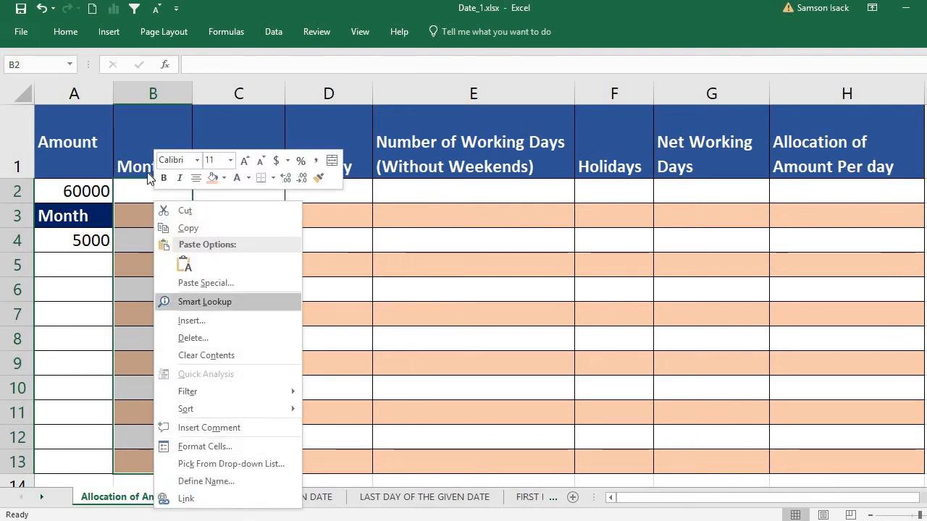
{"action": "left_click", "coordinate": [207, 447]}
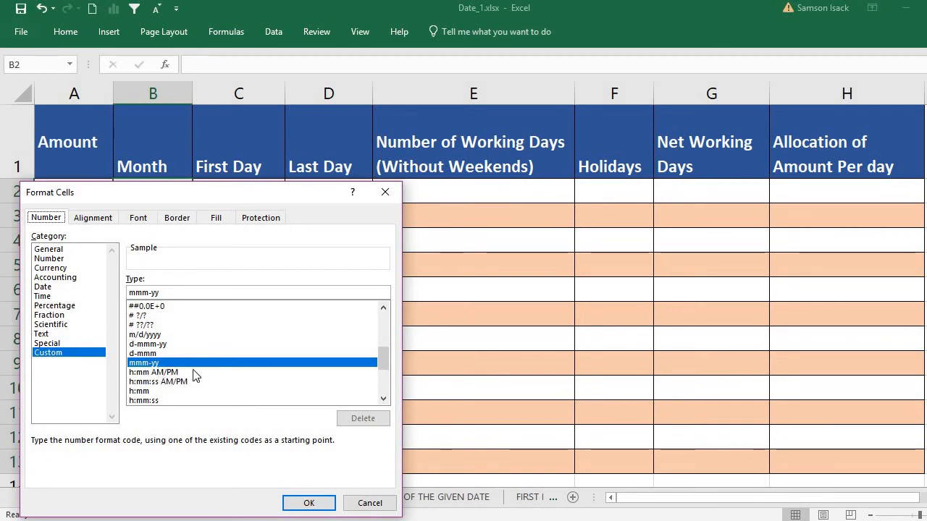
{"action": "left_click", "coordinate": [305, 501]}
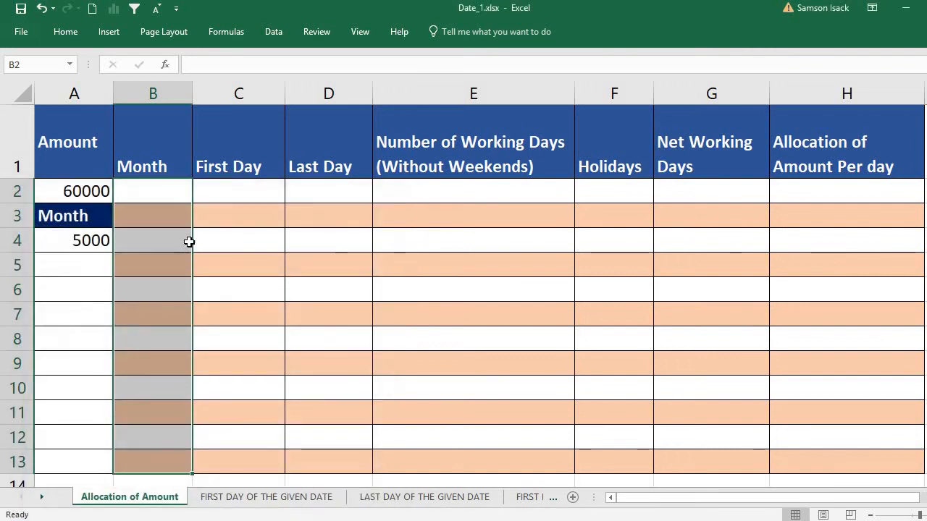
Step: Enter Jan-18 as the first month in cell B2
{"action": "left_click", "coordinate": [168, 202]}
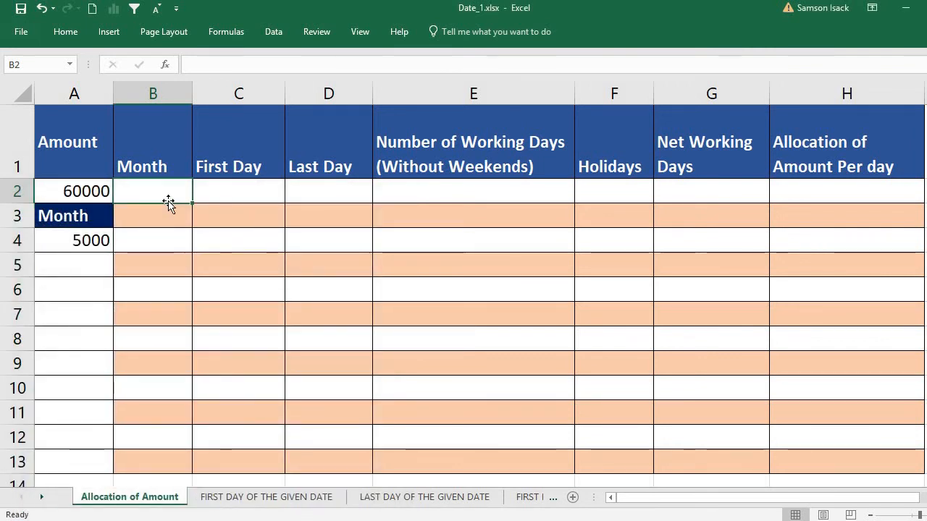
{"action": "type", "text": "Jan-18"}
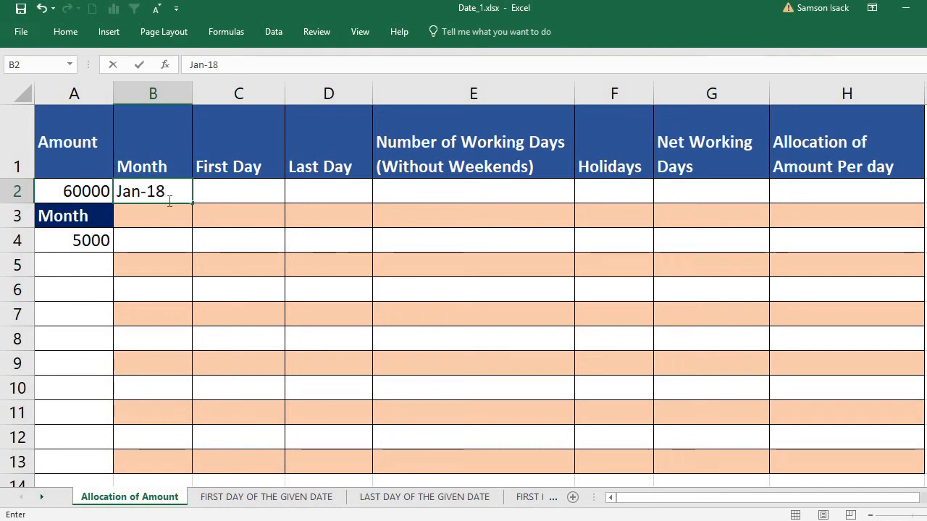
{"action": "key", "text": "Return"}
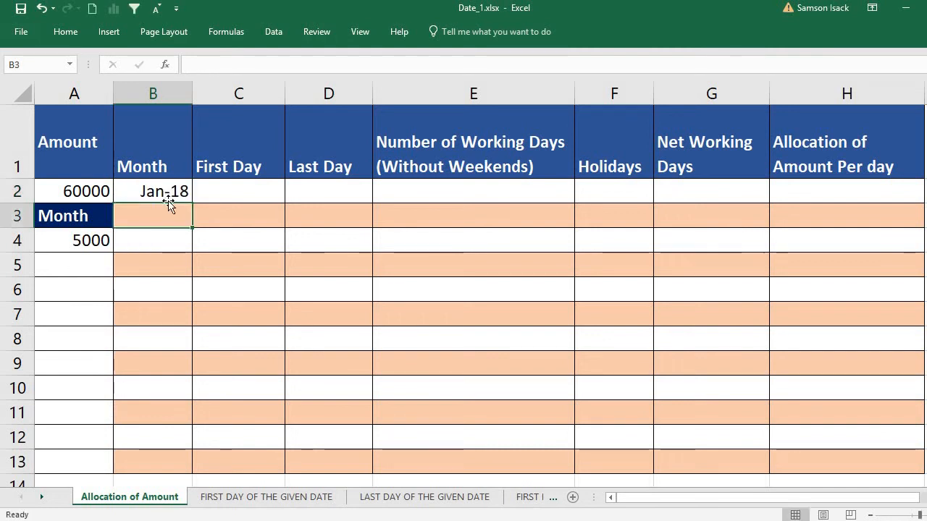
Step: Fill the month series from B2 down through B13 so it runs from Jan-18 to Dec-18
{"action": "left_click", "coordinate": [143, 197]}
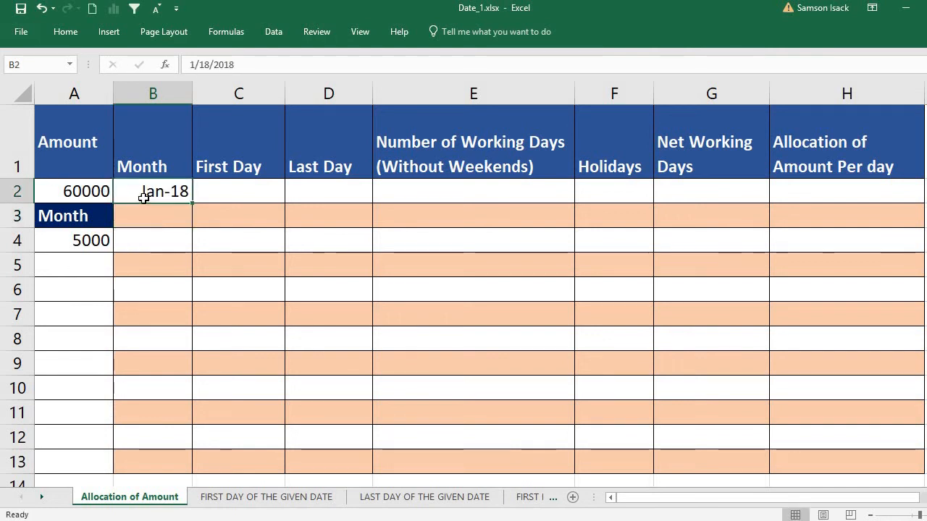
{"action": "left_click", "coordinate": [171, 221]}
{"action": "left_click", "coordinate": [181, 192]}
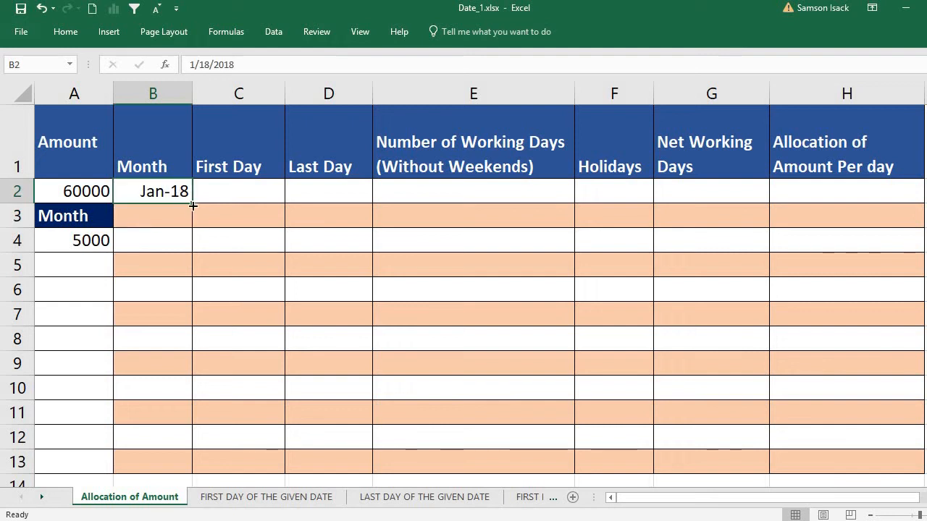
{"action": "left_click_drag", "start_coordinate": [192, 207], "coordinate": [192, 226]}
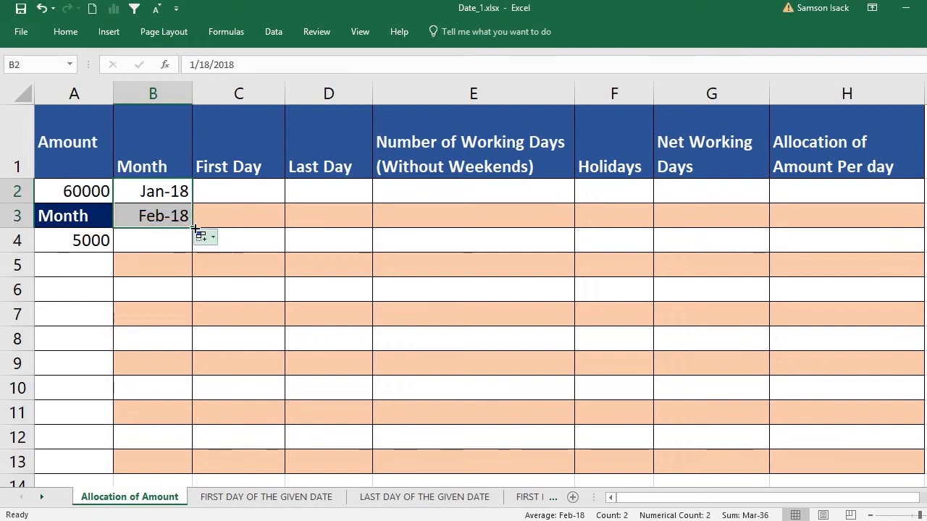
{"action": "left_click_drag", "start_coordinate": [192, 267], "coordinate": [193, 468]}
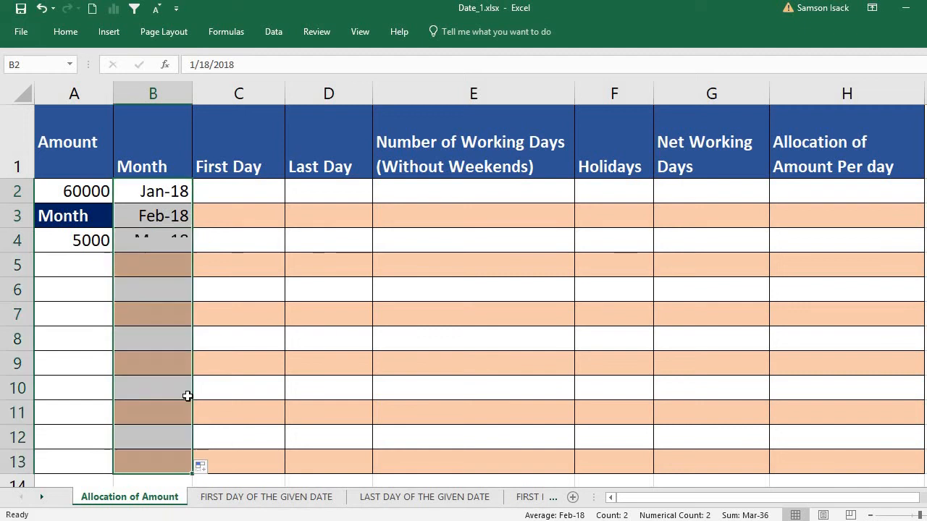
Step: Review the underlying dates of the filled months in column B and the empty first-day and working-days columns
{"action": "left_click", "coordinate": [165, 220]}
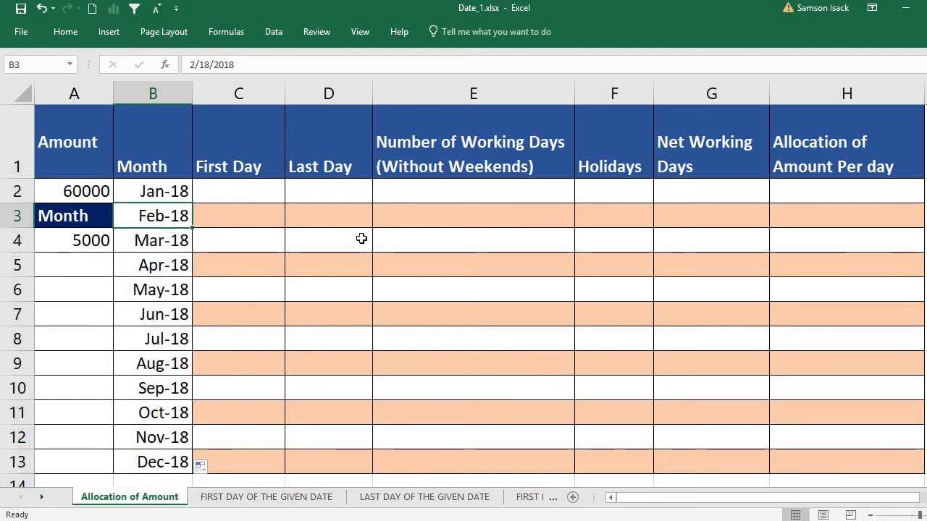
{"action": "left_click", "coordinate": [157, 237]}
{"action": "left_click", "coordinate": [157, 265]}
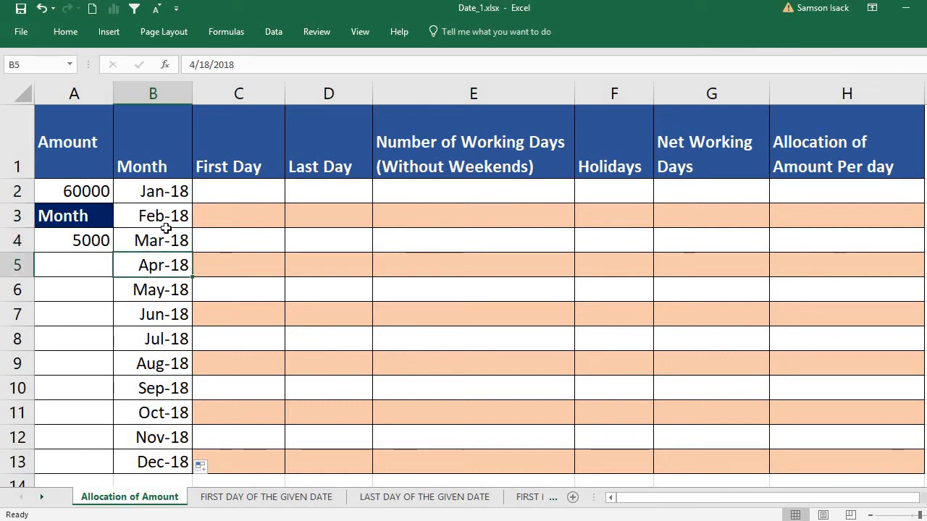
{"action": "left_click_drag", "start_coordinate": [166, 191], "coordinate": [181, 467]}
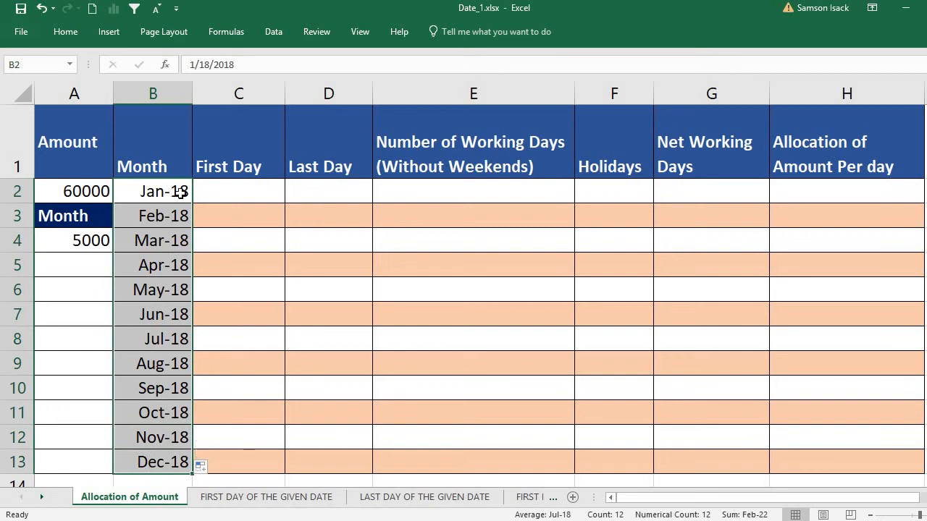
{"action": "left_click", "coordinate": [244, 190]}
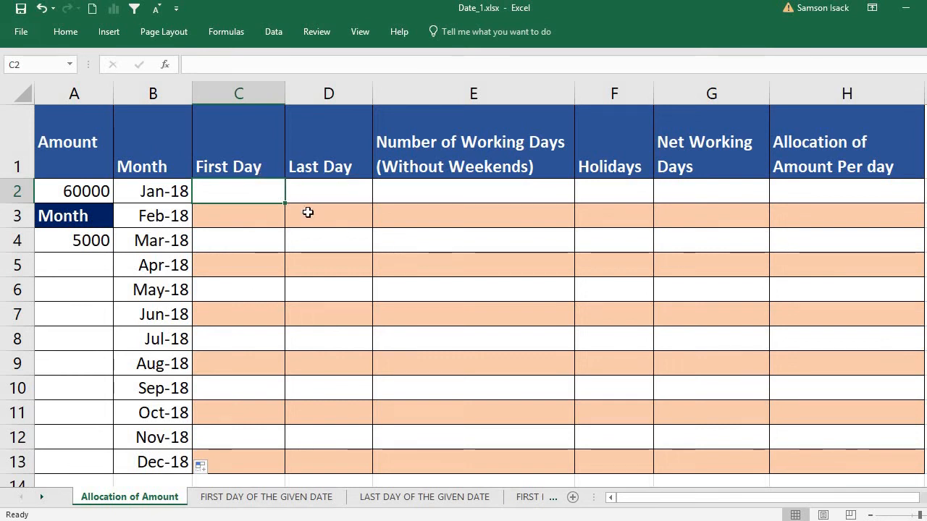
{"action": "left_click", "coordinate": [467, 191]}
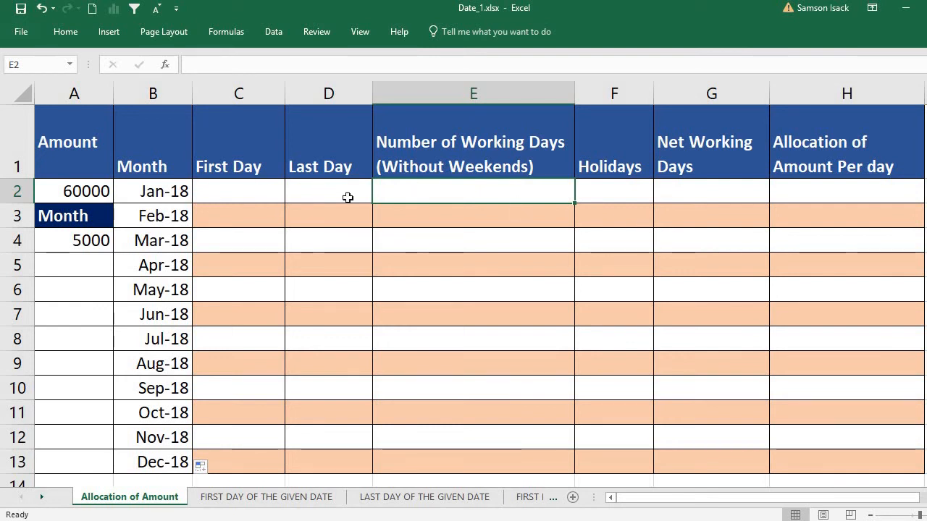
{"action": "left_click", "coordinate": [235, 197]}
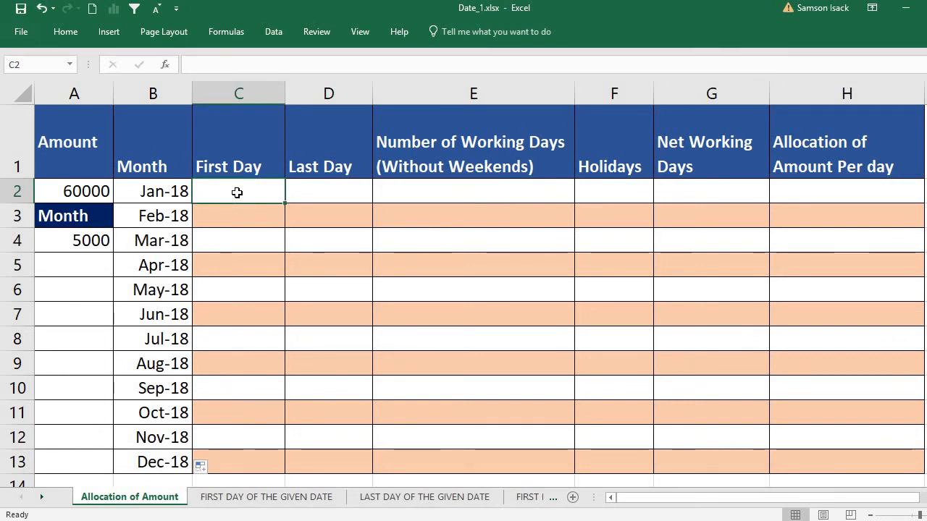
{"action": "left_click", "coordinate": [156, 191]}
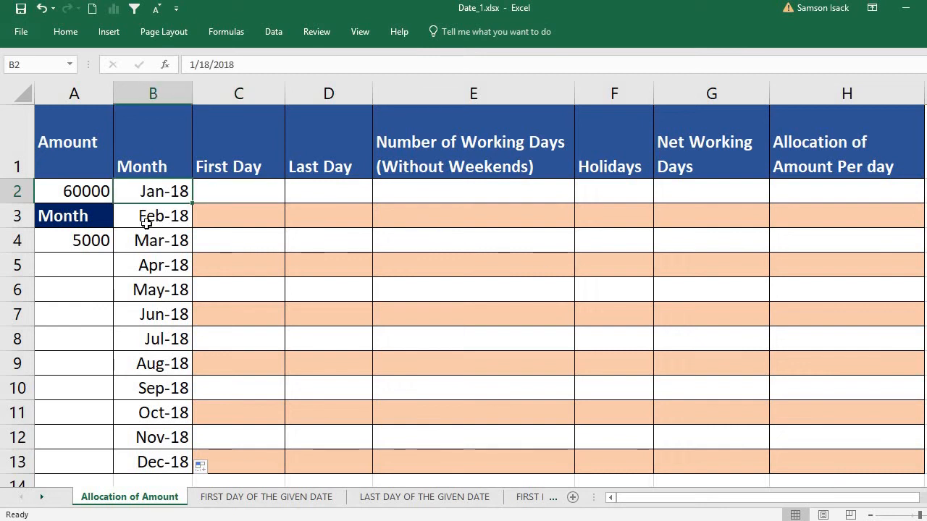
Step: Enter the formula =B2-DAY(B2)+1 in cell C2 to return the first day of the month
{"action": "left_click", "coordinate": [217, 189]}
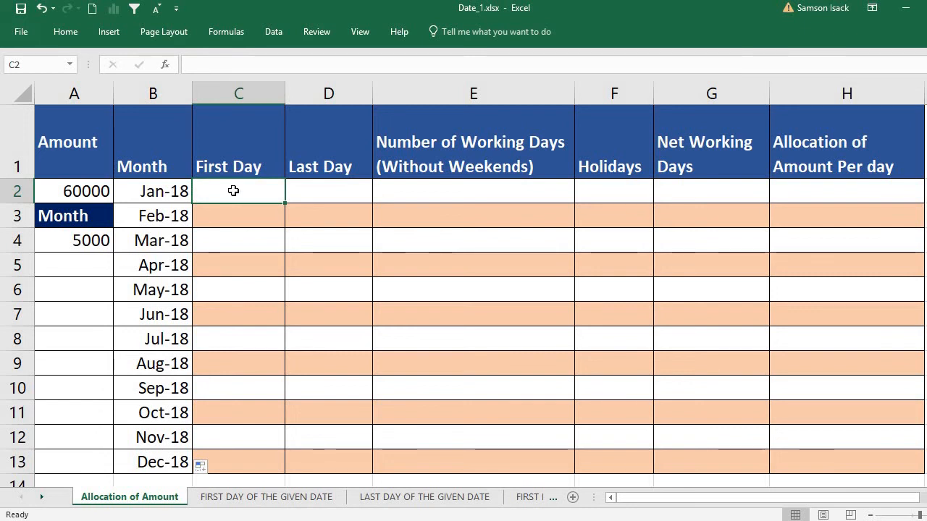
{"action": "type", "text": "="}
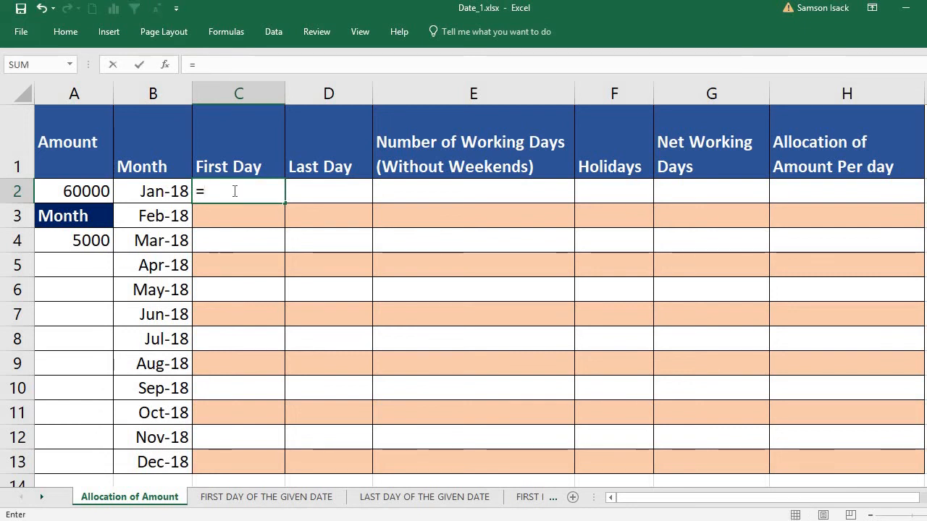
{"action": "left_click", "coordinate": [161, 189]}
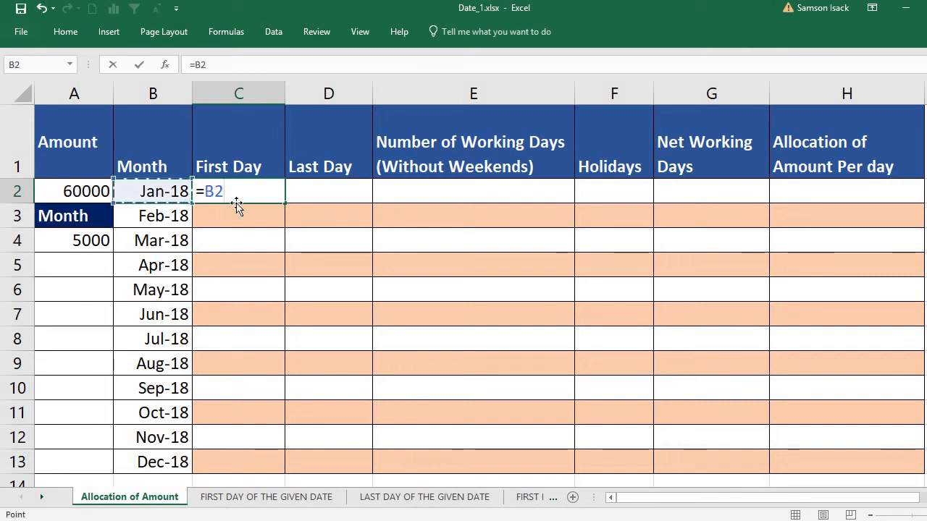
{"action": "type", "text": "-"}
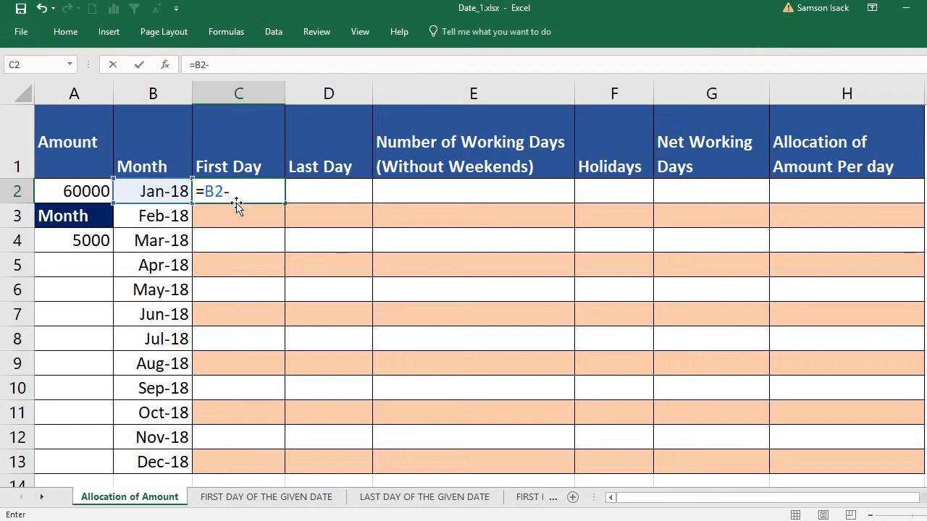
{"action": "type", "text": "DAY"}
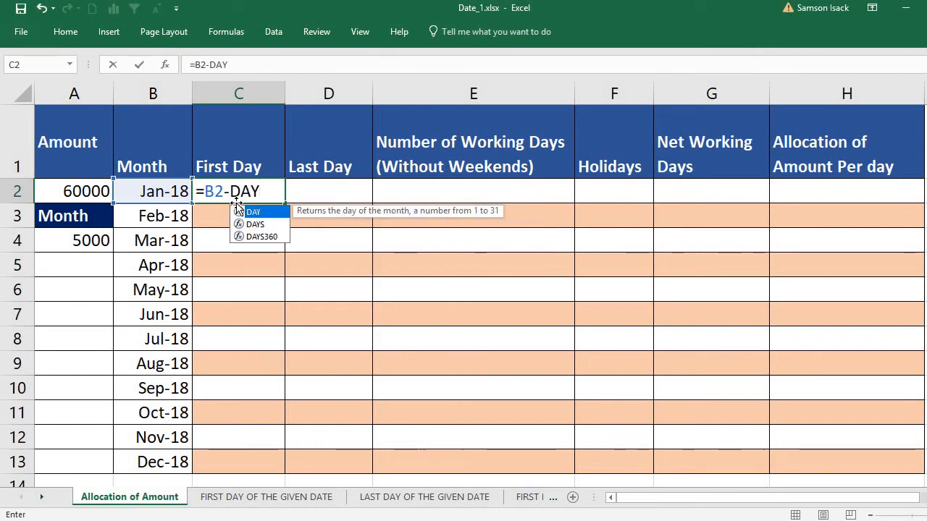
{"action": "type", "text": "("}
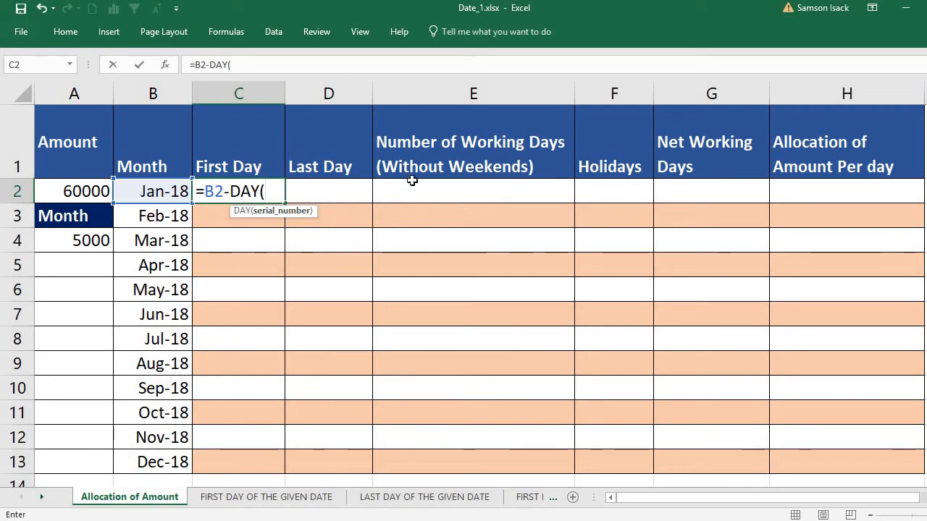
{"action": "left_click", "coordinate": [158, 191]}
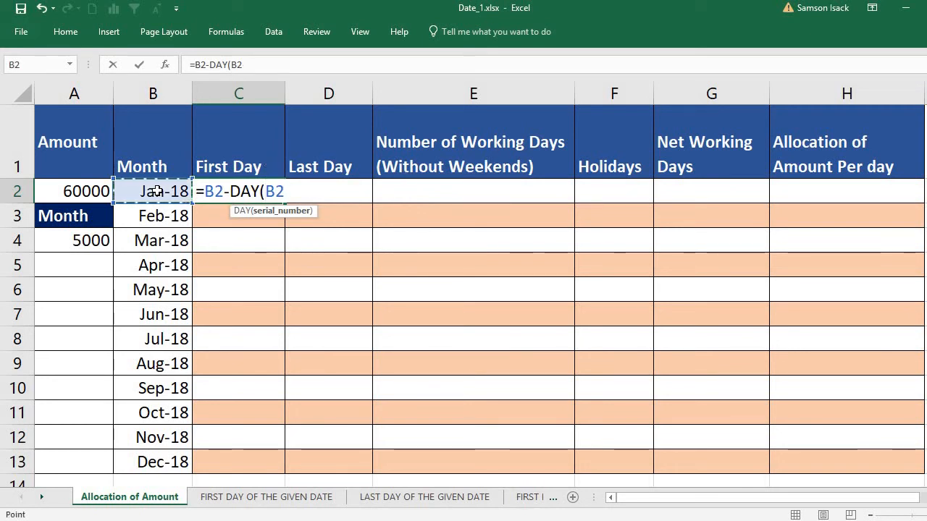
{"action": "type", "text": ")"}
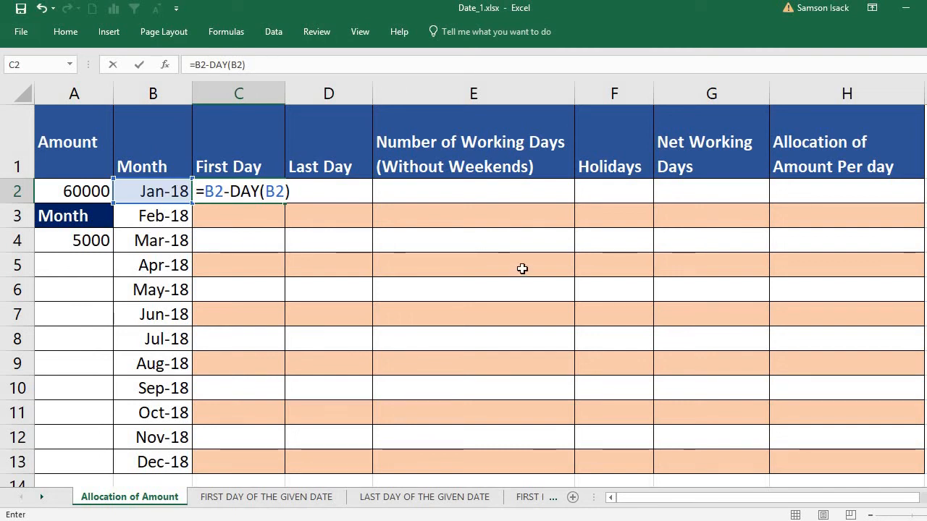
{"action": "type", "text": "+1"}
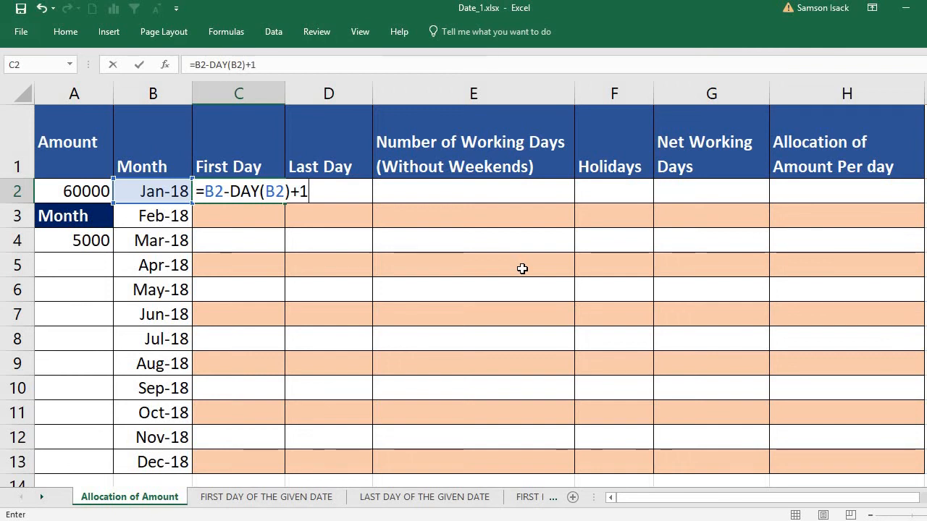
{"action": "key", "text": "Return"}
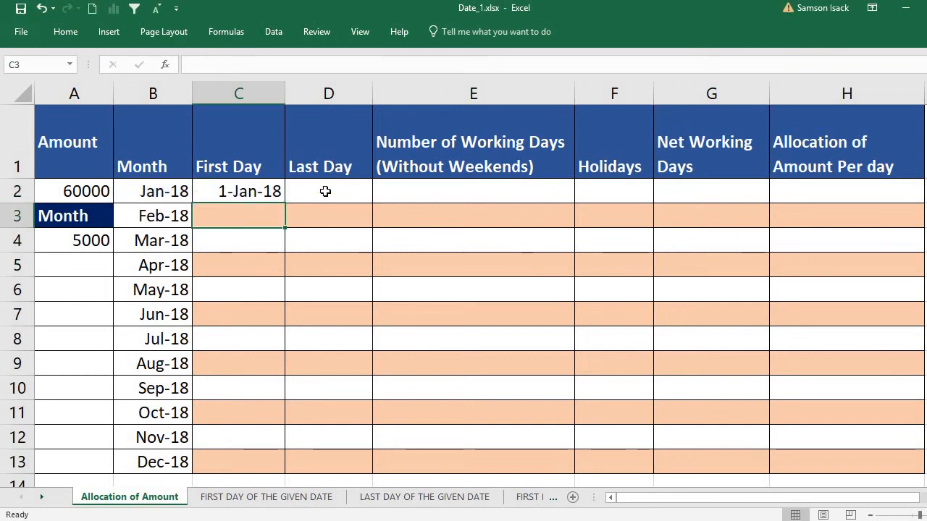
Step: Compare the underlying date of the month in B2 with the first-day formula and its result in C2
{"action": "left_click", "coordinate": [268, 190]}
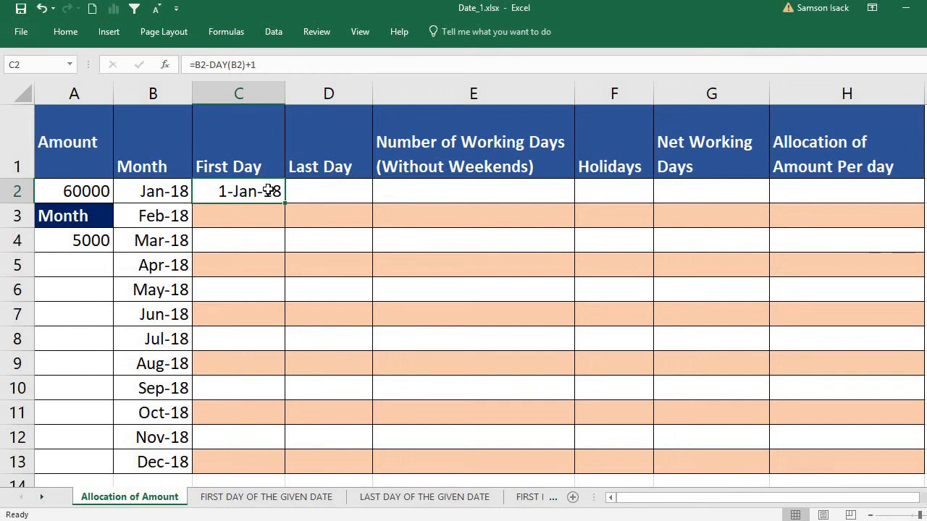
{"action": "left_click", "coordinate": [176, 191]}
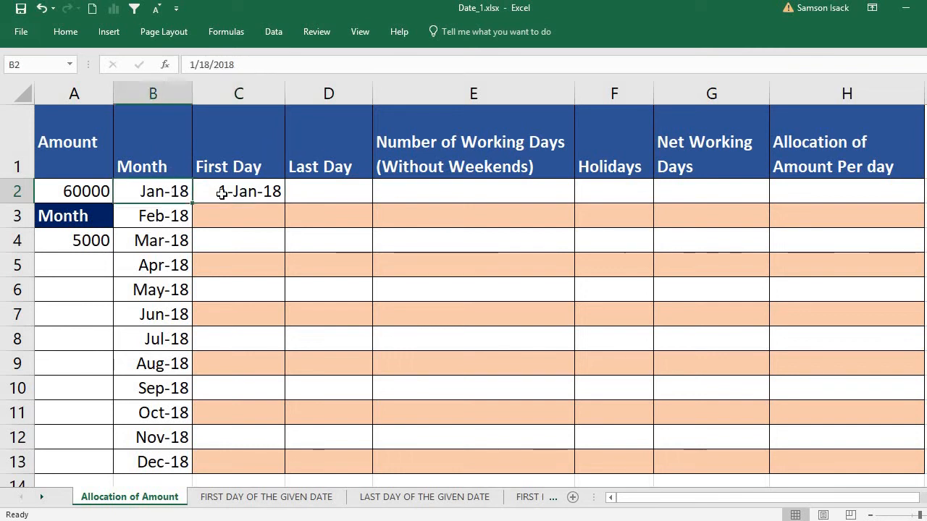
{"action": "left_click", "coordinate": [248, 193]}
{"action": "left_click", "coordinate": [155, 192]}
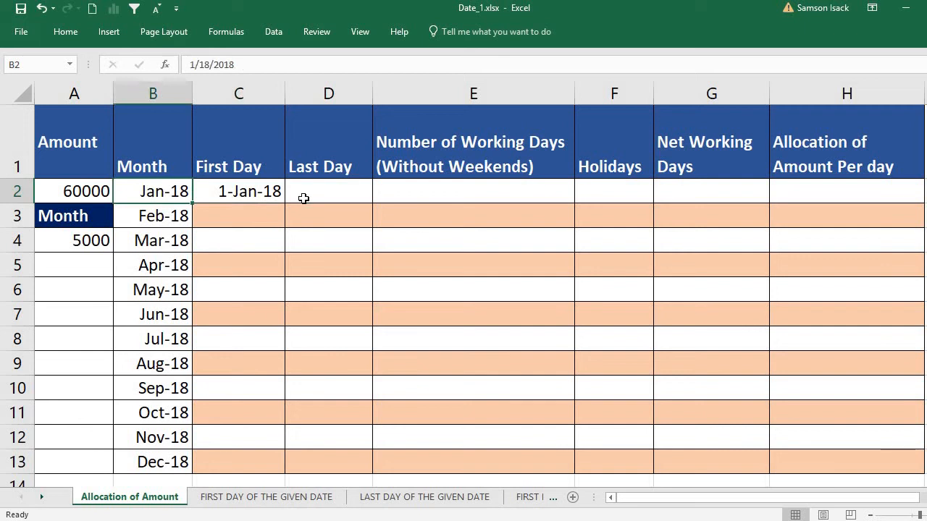
{"action": "left_click", "coordinate": [228, 190]}
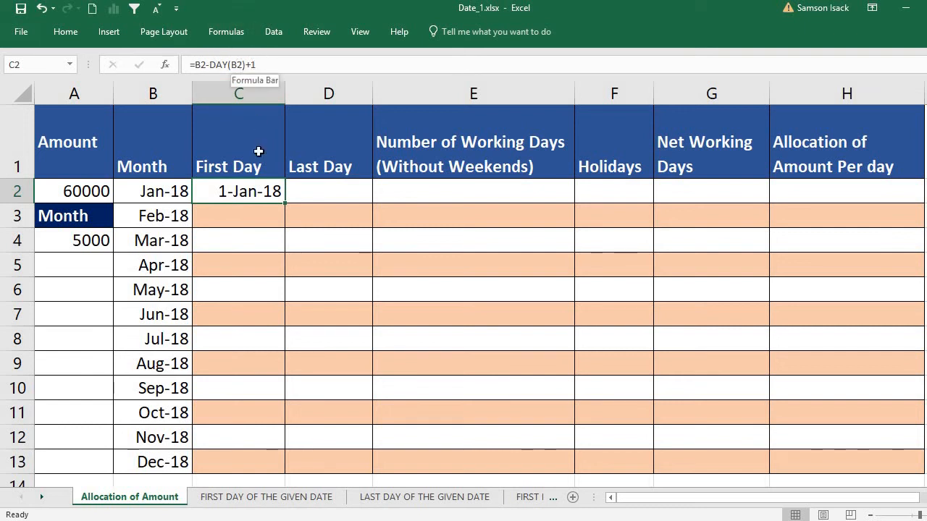
{"action": "left_click", "coordinate": [151, 190]}
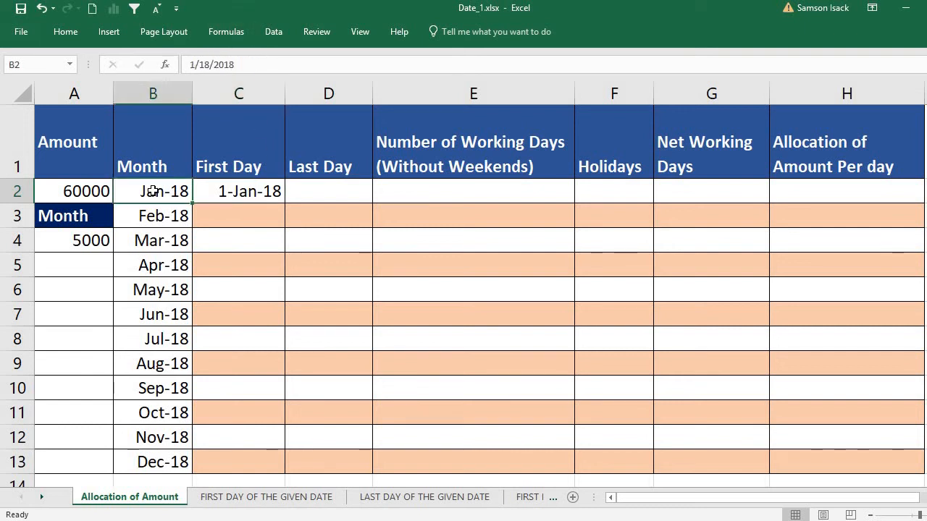
{"action": "left_click", "coordinate": [208, 65]}
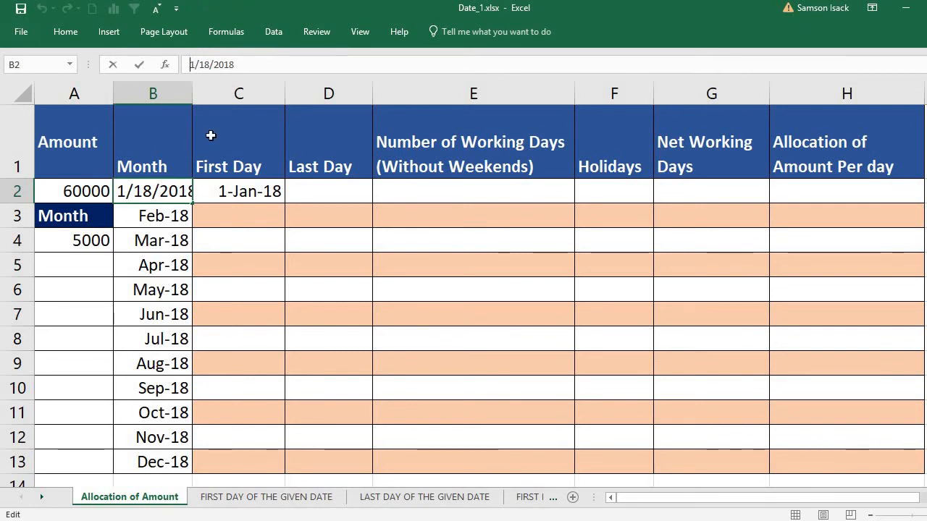
{"action": "key", "text": "Return"}
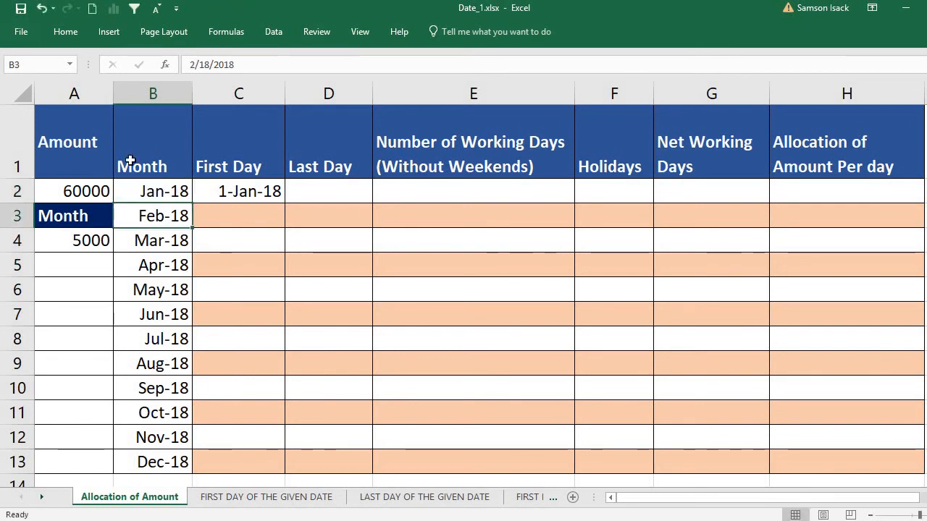
{"action": "left_click", "coordinate": [178, 192]}
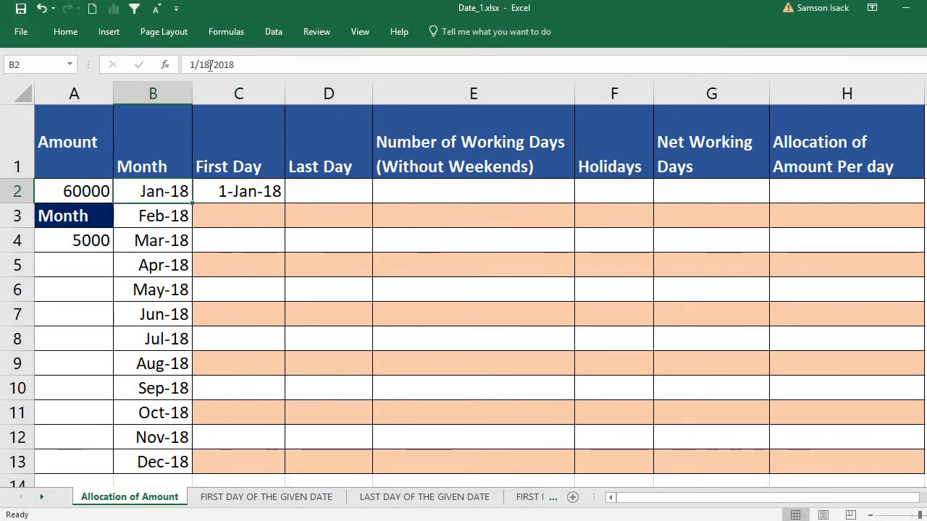
Step: Fill the first-day formula from C2 down through C13
{"action": "left_click", "coordinate": [220, 189]}
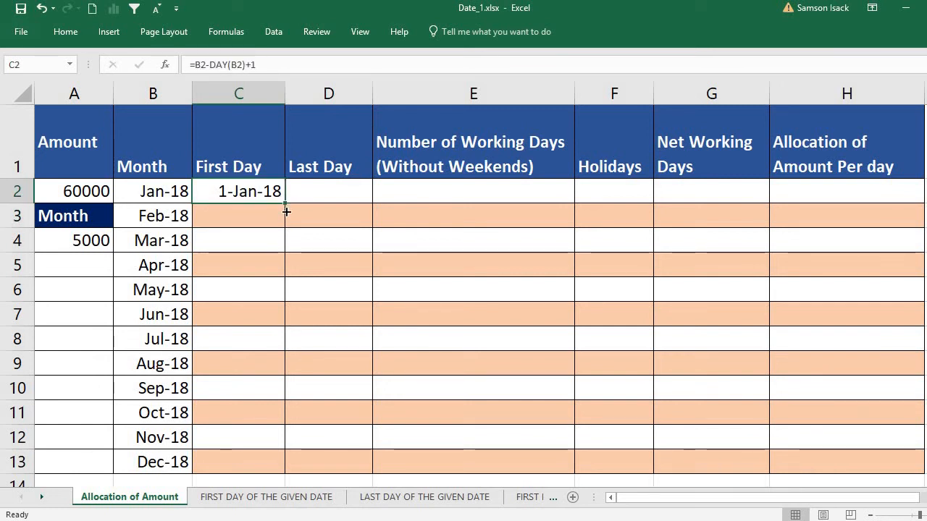
{"action": "left_click_drag", "start_coordinate": [286, 211], "coordinate": [286, 467]}
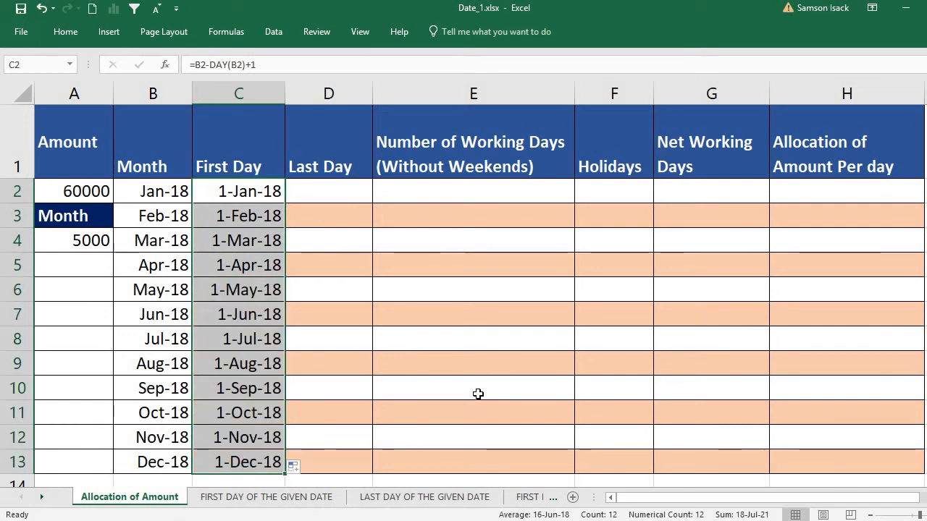
Step: Enter the formula =EOMONTH(C2,0) in cell D2 to return the last day of the month
{"action": "left_click", "coordinate": [331, 194]}
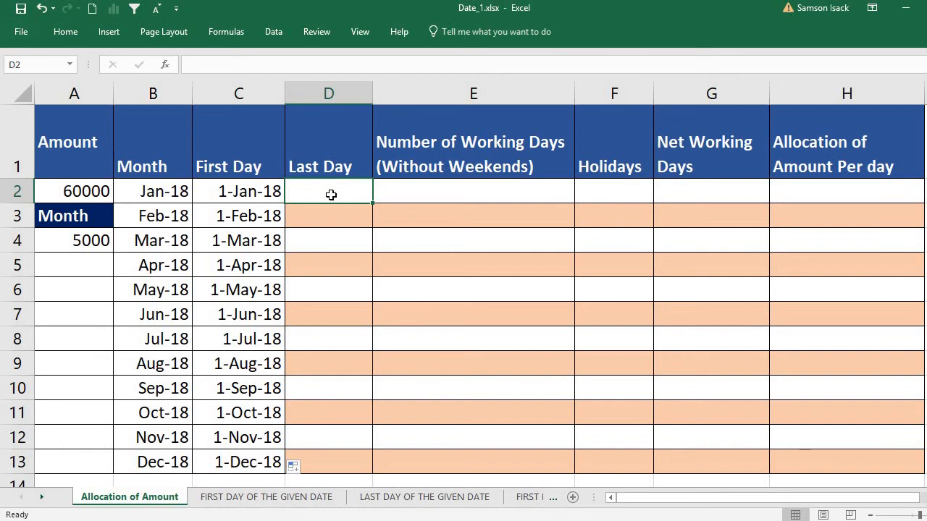
{"action": "type", "text": "="}
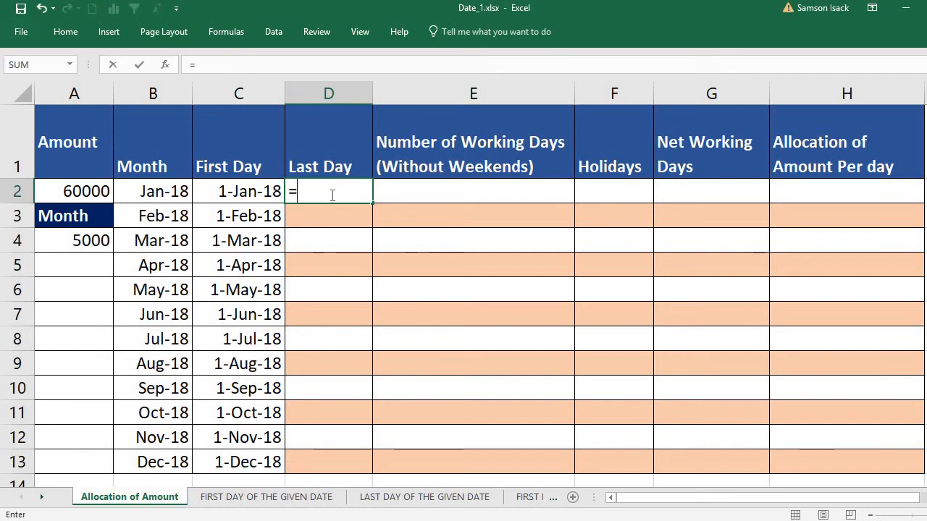
{"action": "type", "text": "E"}
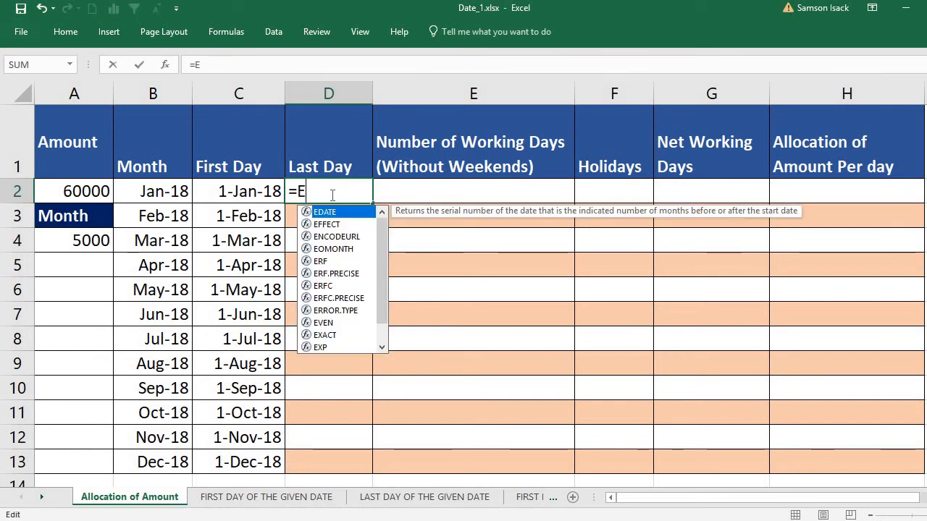
{"action": "type", "text": "OMONTH"}
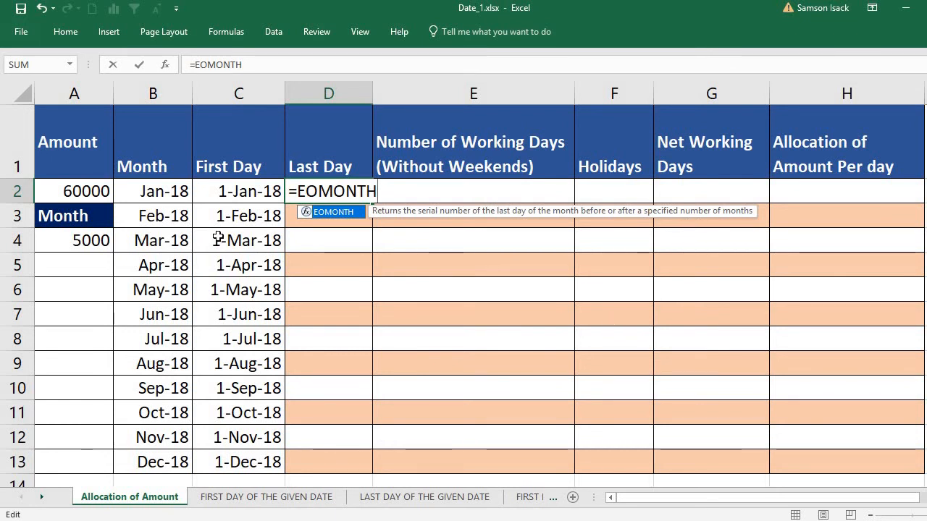
{"action": "type", "text": "("}
{"action": "left_click", "coordinate": [227, 183]}
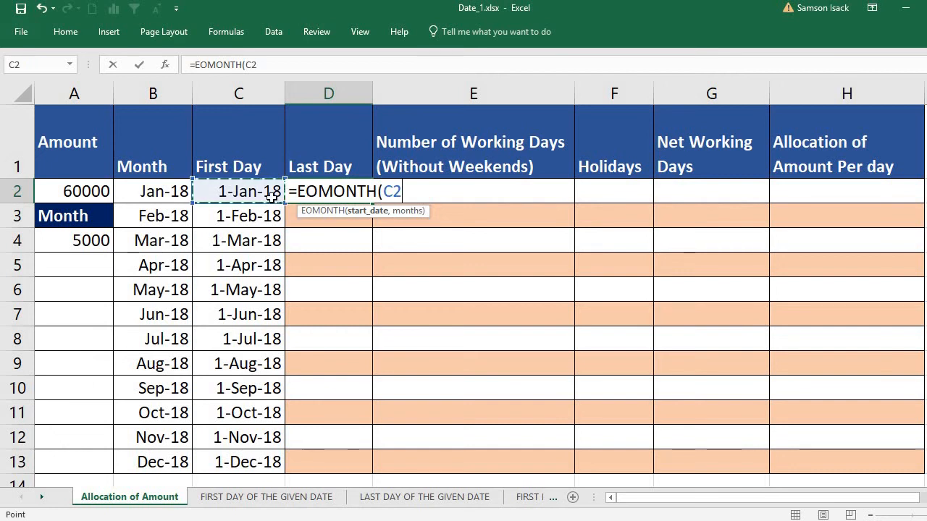
{"action": "type", "text": ","}
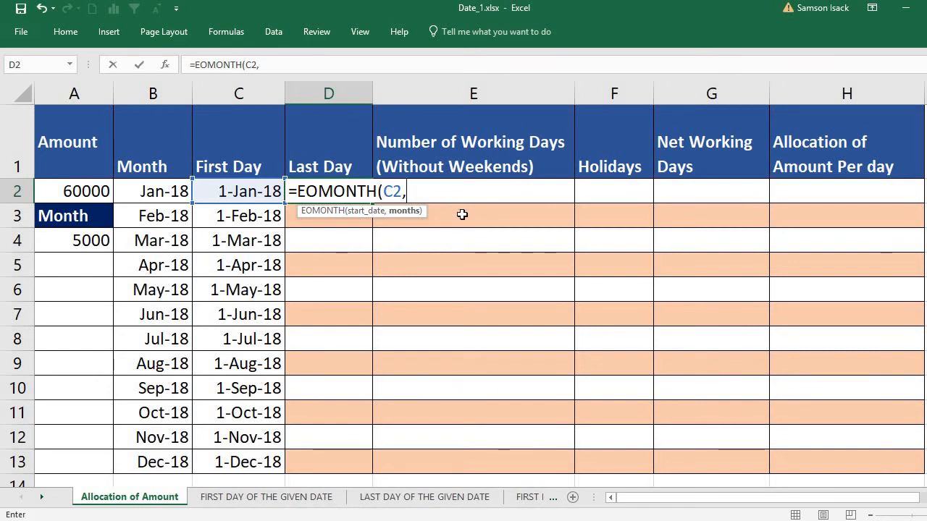
{"action": "type", "text": "0)"}
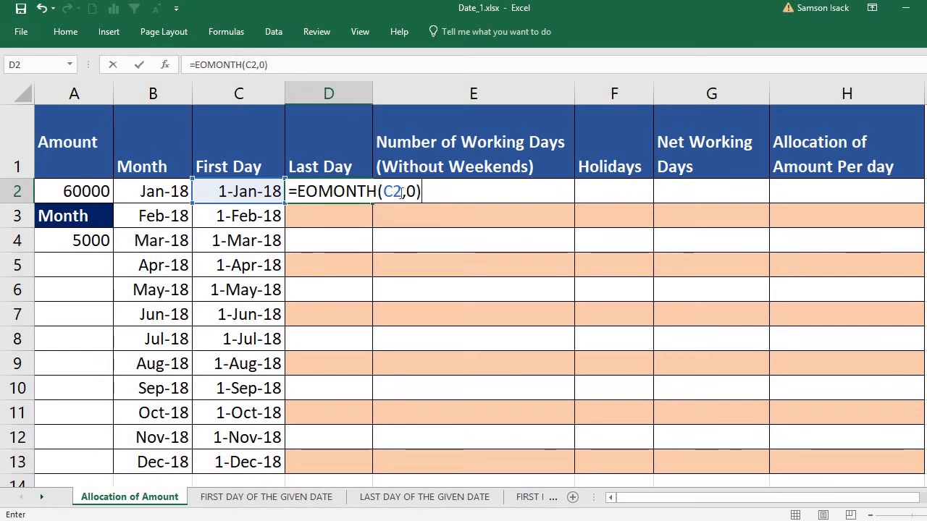
{"action": "key", "text": "Return"}
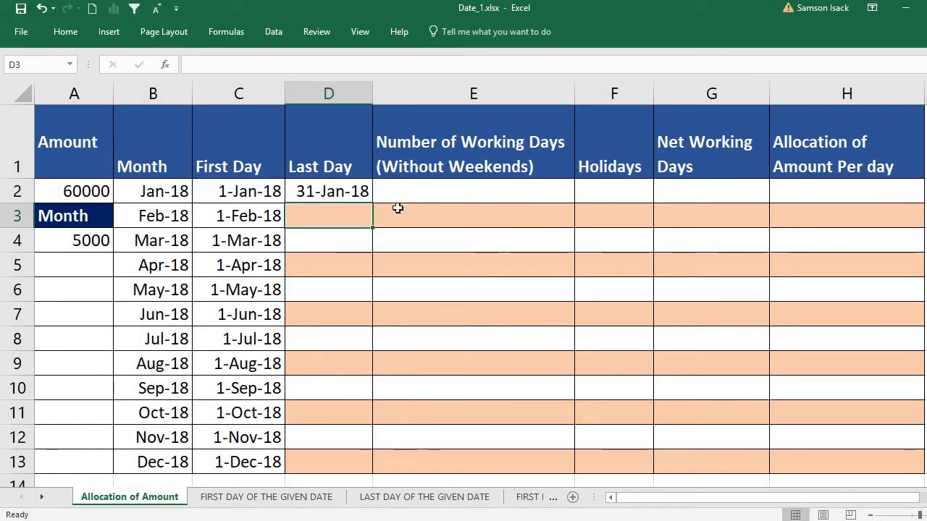
Step: Change the months argument of the EOMONTH formula in D2 to -1
{"action": "left_click", "coordinate": [311, 183]}
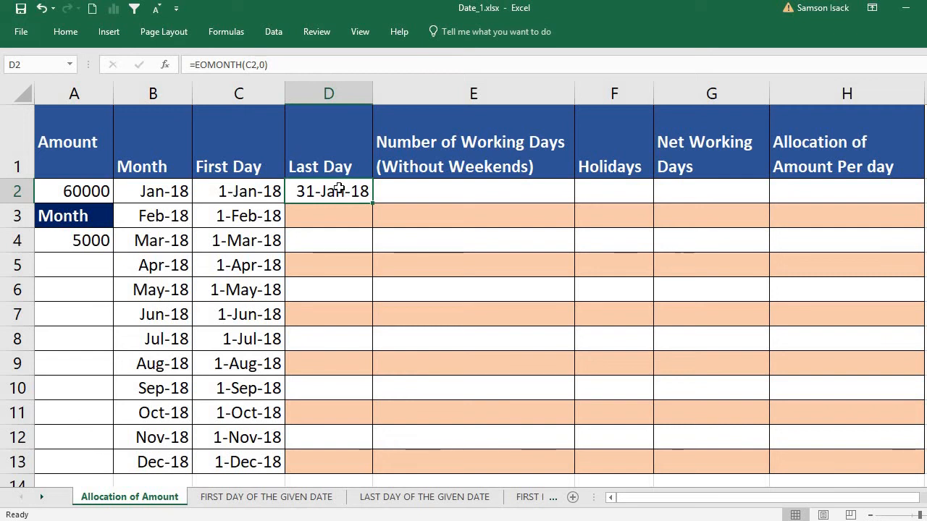
{"action": "left_click", "coordinate": [265, 65]}
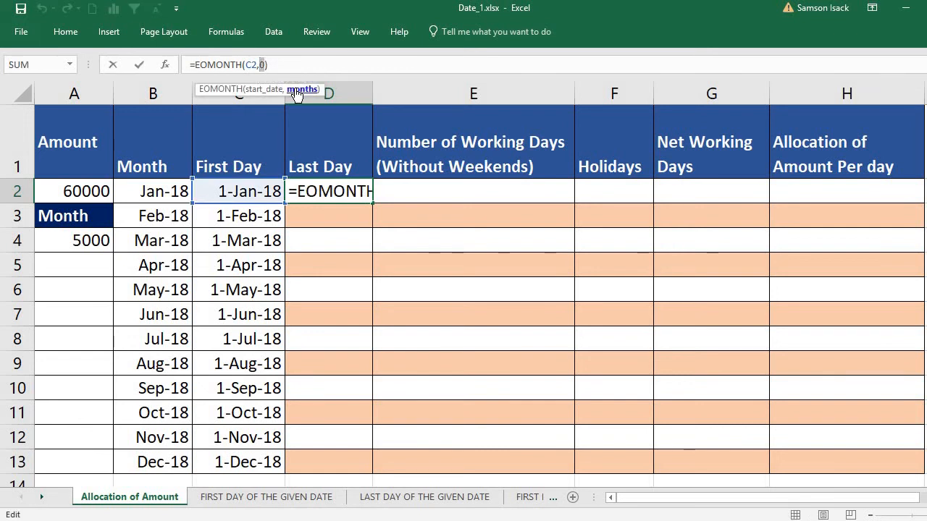
{"action": "type", "text": "-1"}
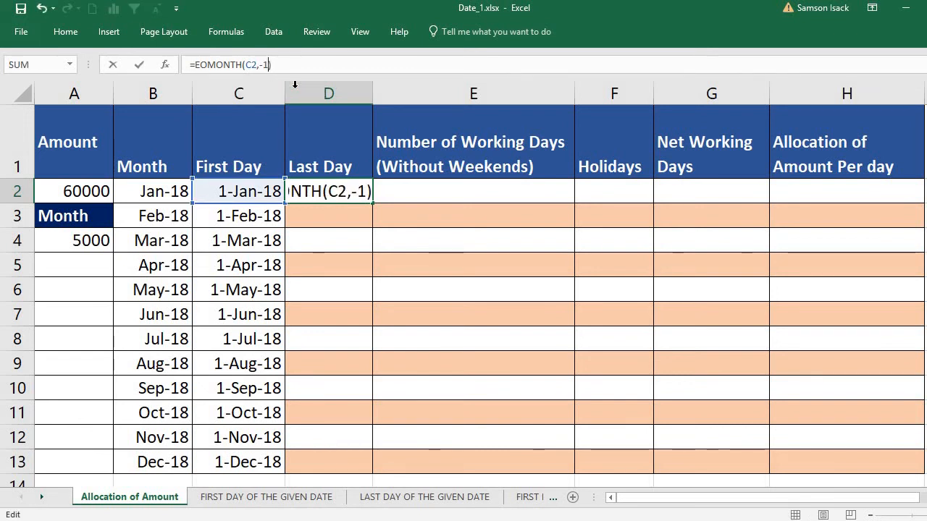
{"action": "key", "text": "Return"}
Step: Set the months argument of the EOMONTH formula in D2 to 1
{"action": "left_click", "coordinate": [340, 193]}
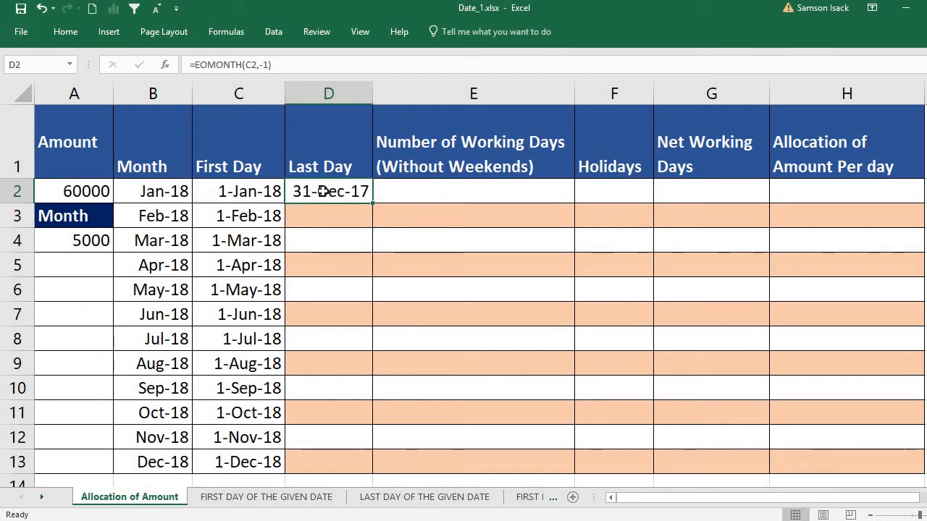
{"action": "left_click", "coordinate": [268, 67]}
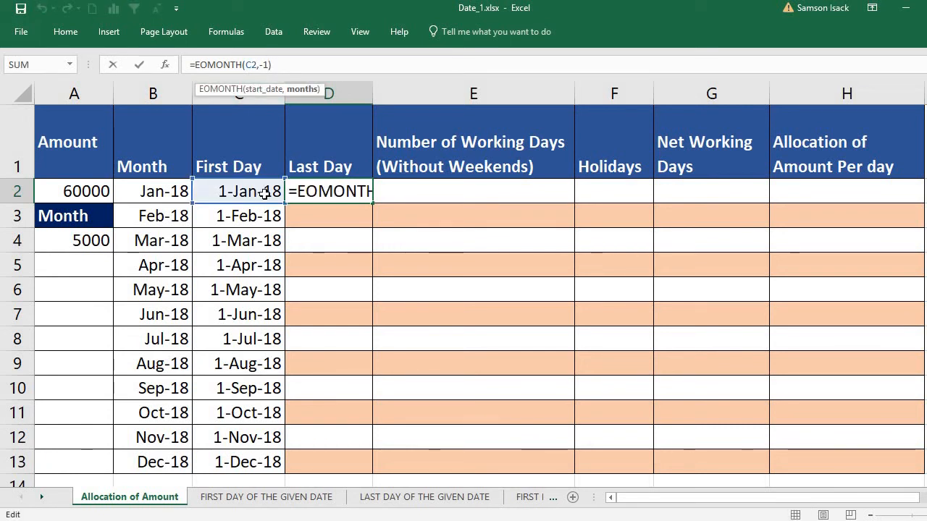
{"action": "key", "text": "BackSpace"}
{"action": "key", "text": "BackSpace"}
{"action": "type", "text": "1"}
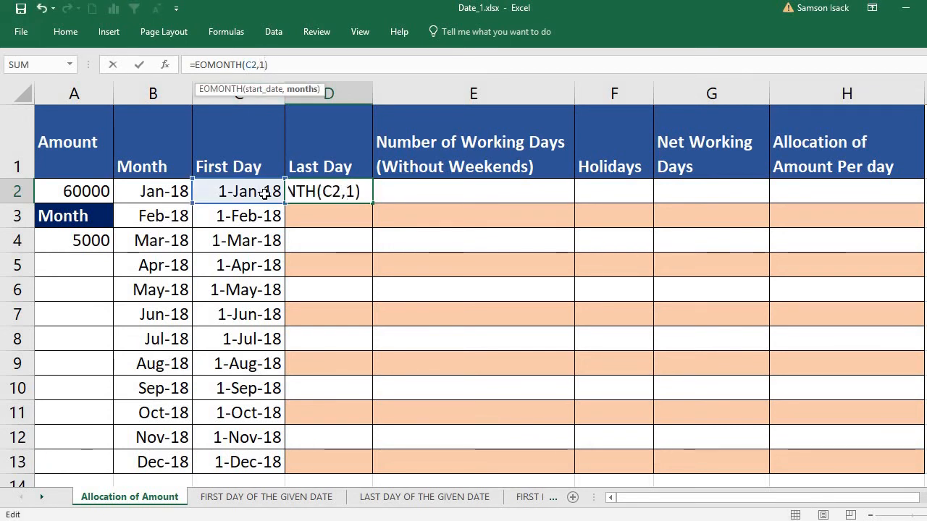
{"action": "key", "text": "Return"}
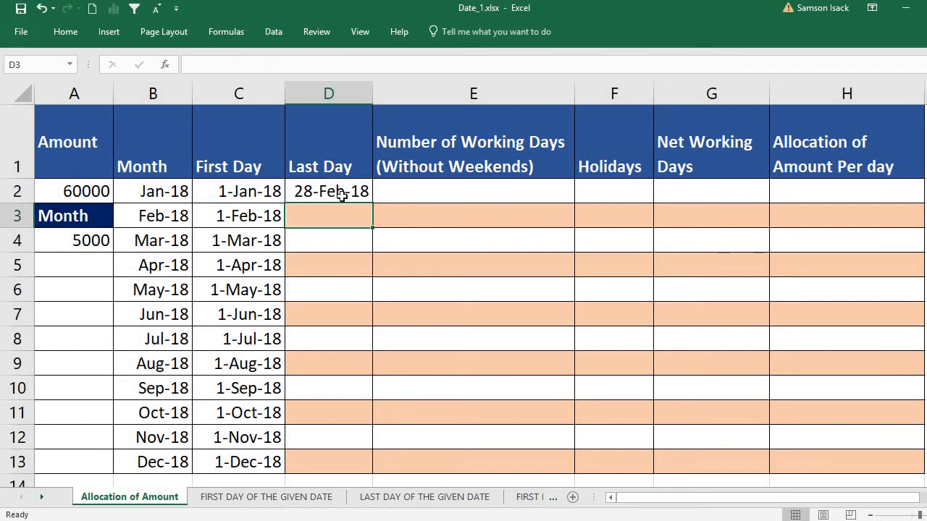
Step: Set the months argument of the EOMONTH formula in D2 to 0 and fill the formula down through D13
{"action": "left_click", "coordinate": [303, 189]}
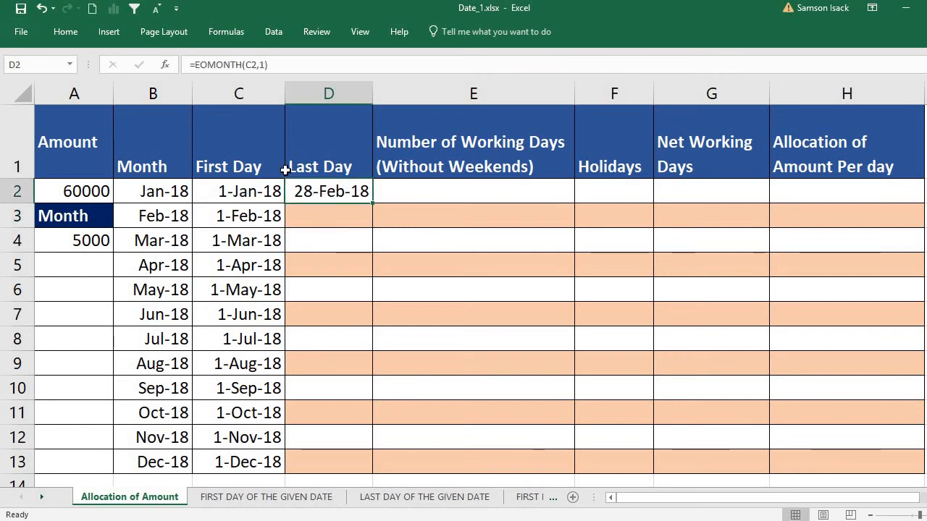
{"action": "left_click", "coordinate": [266, 64]}
{"action": "key", "text": "BackSpace"}
{"action": "type", "text": "0"}
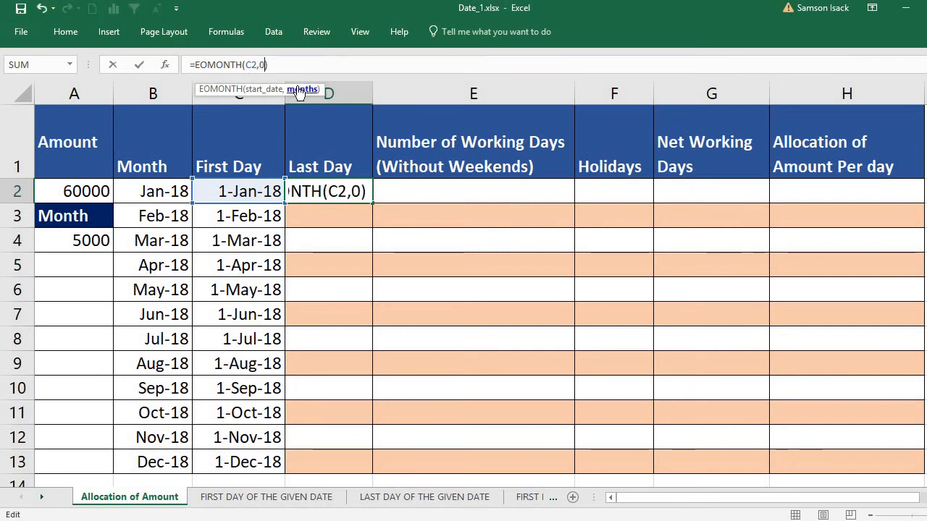
{"action": "key", "text": "Return"}
{"action": "left_click", "coordinate": [348, 187]}
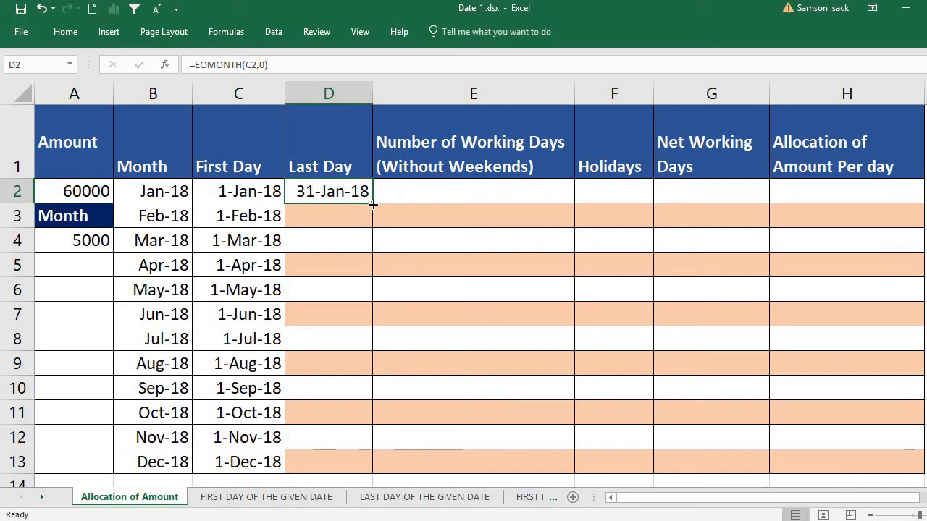
{"action": "left_click_drag", "start_coordinate": [373, 206], "coordinate": [356, 461]}
Step: Compare the first-day and last-day dates in columns C and D for February through May and for December
{"action": "left_click", "coordinate": [340, 214]}
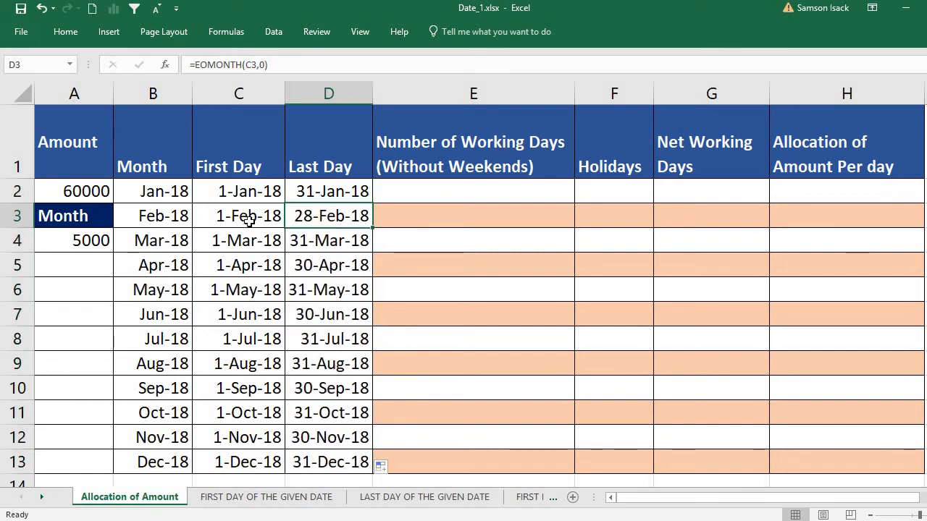
{"action": "left_click", "coordinate": [249, 220]}
{"action": "left_click", "coordinate": [324, 214]}
{"action": "left_click", "coordinate": [270, 248]}
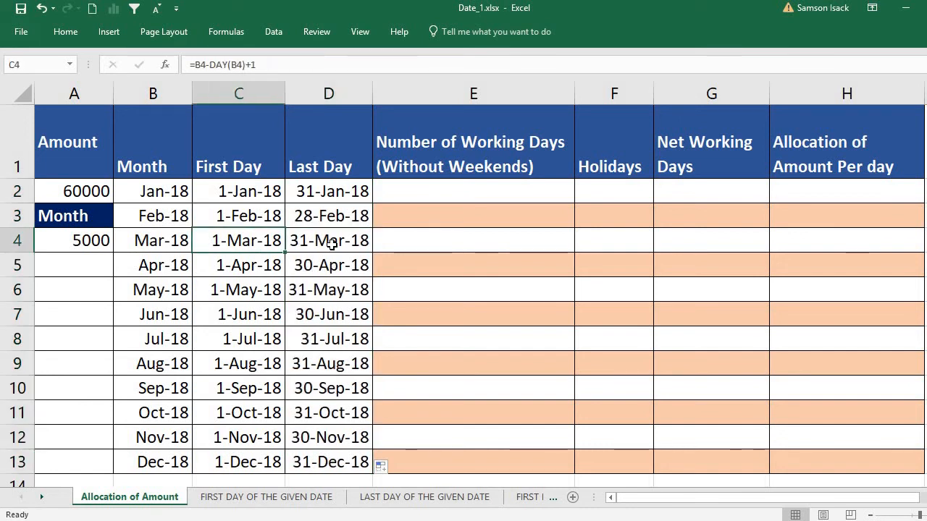
{"action": "left_click", "coordinate": [331, 245]}
{"action": "left_click", "coordinate": [272, 266]}
{"action": "left_click", "coordinate": [325, 266]}
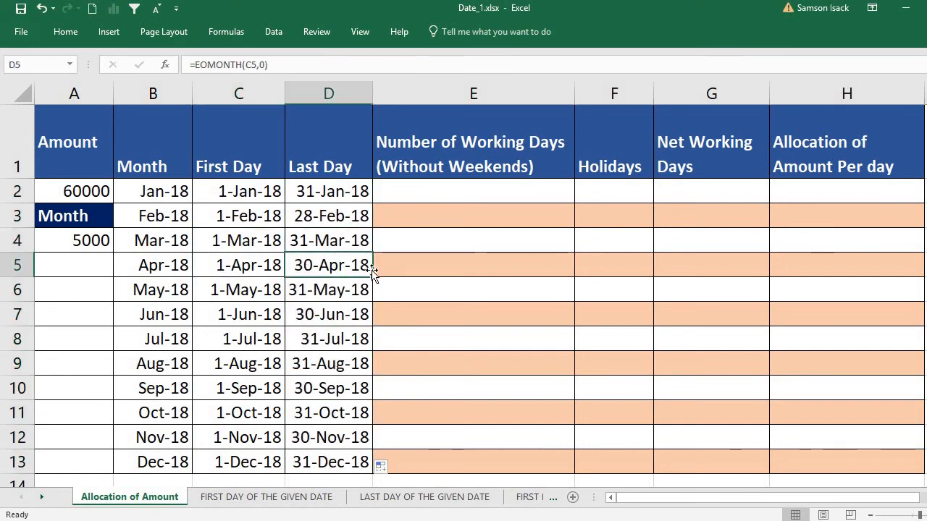
{"action": "left_click", "coordinate": [262, 288]}
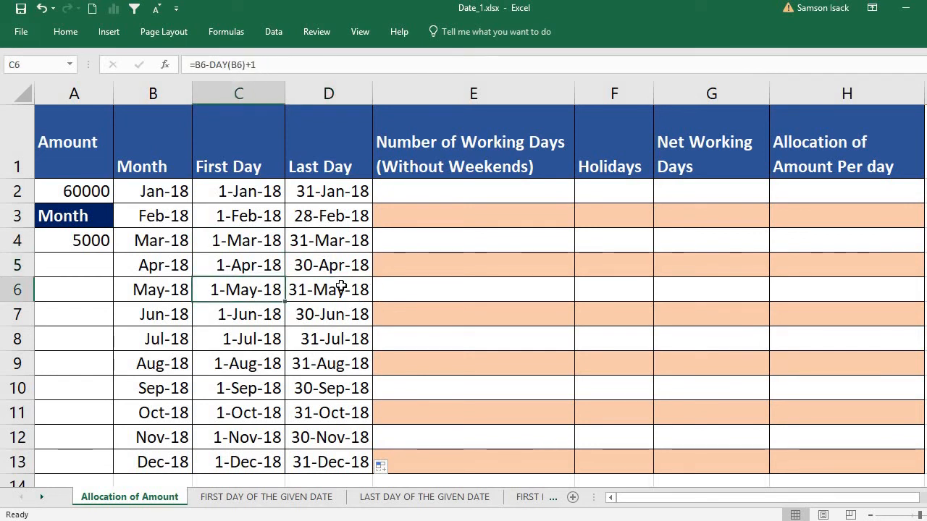
{"action": "left_click", "coordinate": [336, 290]}
{"action": "left_click", "coordinate": [262, 467]}
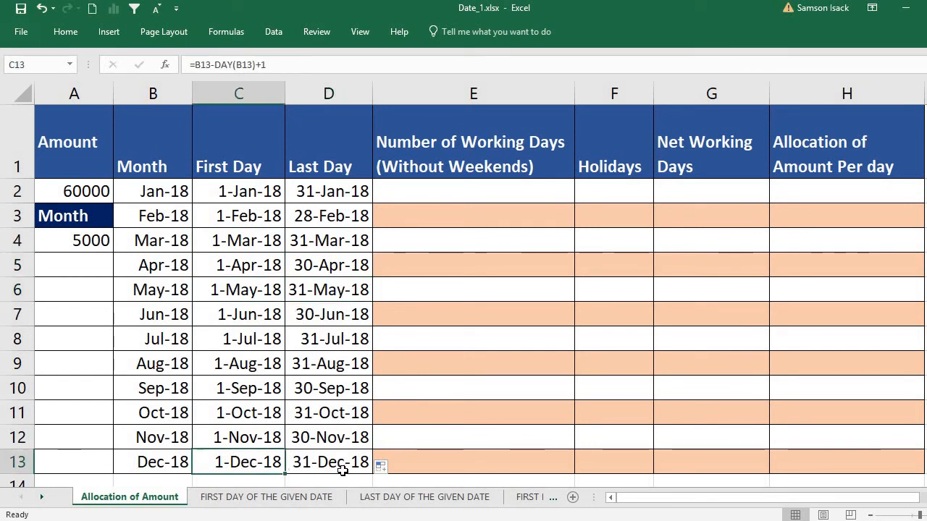
{"action": "left_click", "coordinate": [340, 465]}
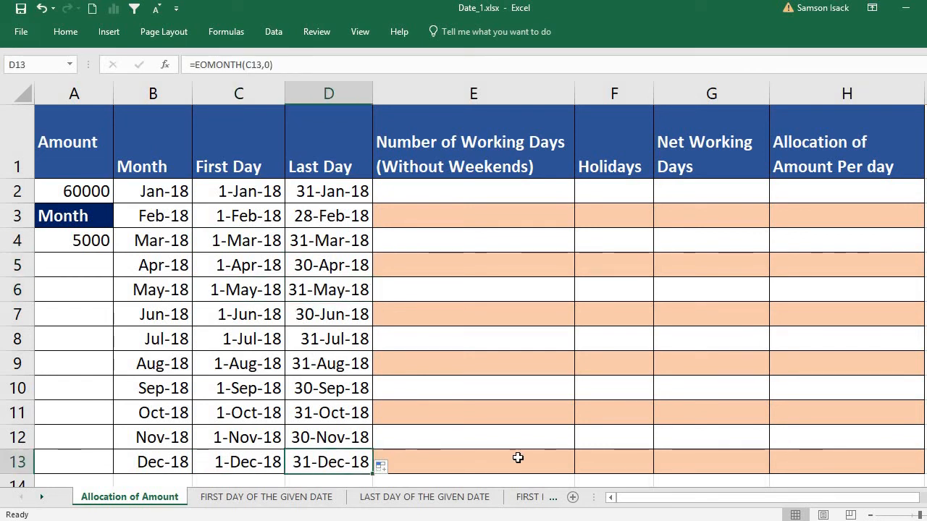
Step: Enter the formula =NETWORKDAYS(C2,D2) in cell E2 to count January's working days without weekends
{"action": "left_click", "coordinate": [498, 191]}
{"action": "type", "text": "="}
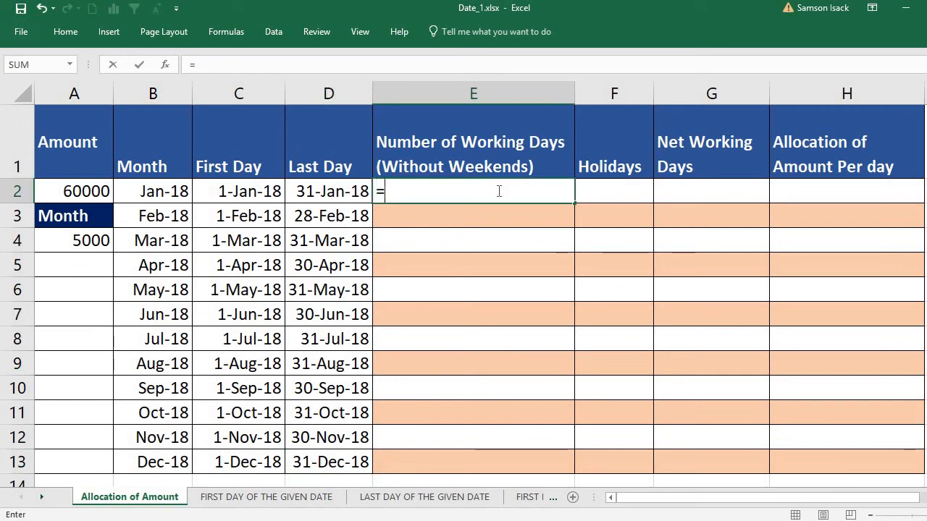
{"action": "type", "text": "NET"}
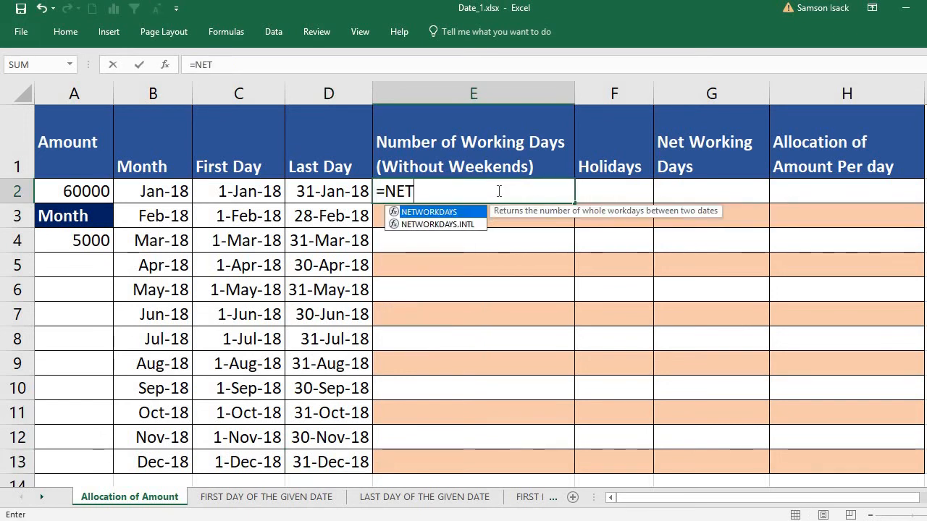
{"action": "double_click", "coordinate": [470, 215]}
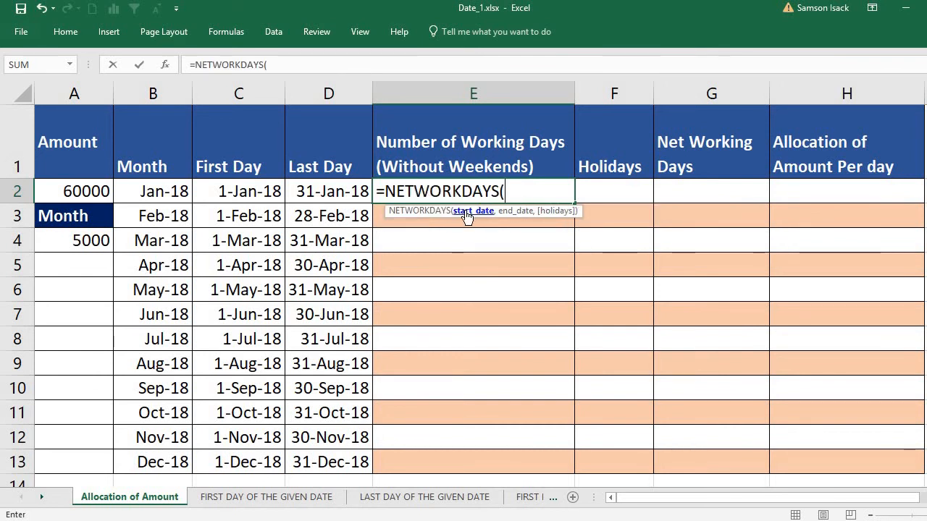
{"action": "left_click", "coordinate": [215, 191]}
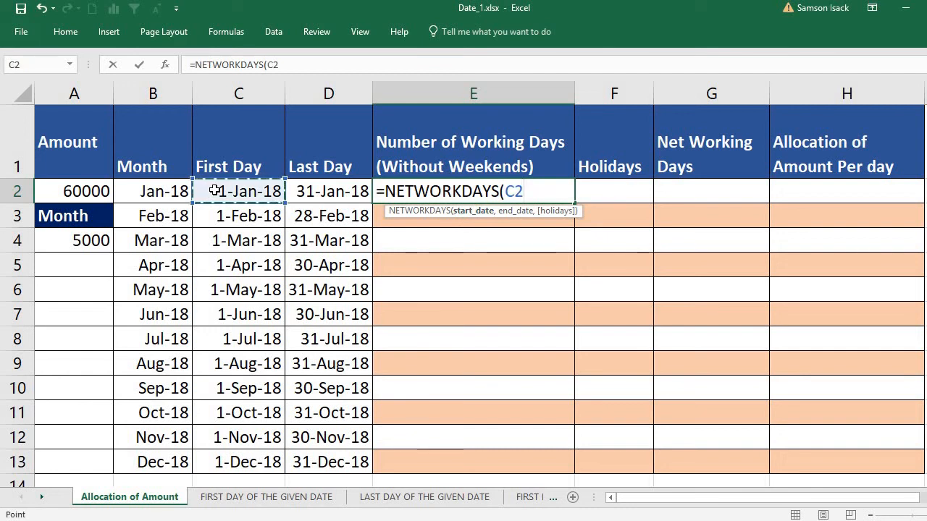
{"action": "type", "text": ","}
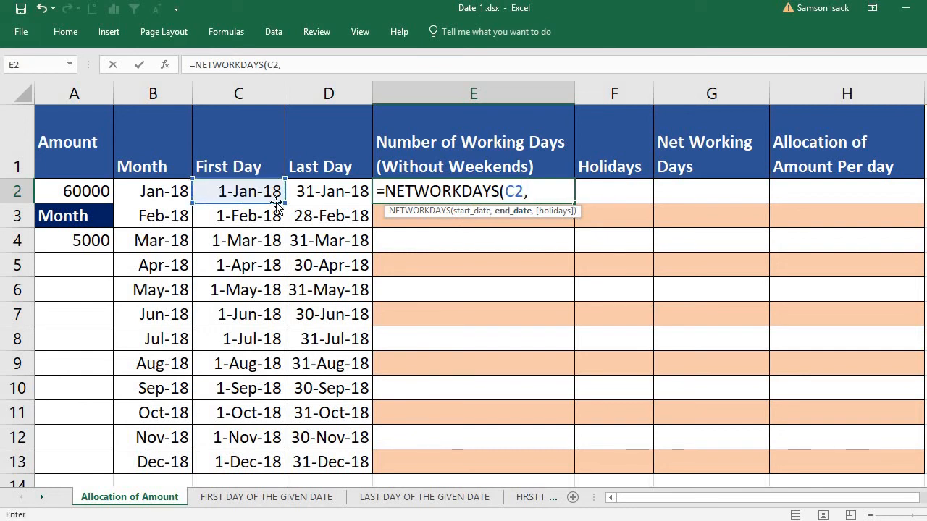
{"action": "left_click", "coordinate": [317, 191]}
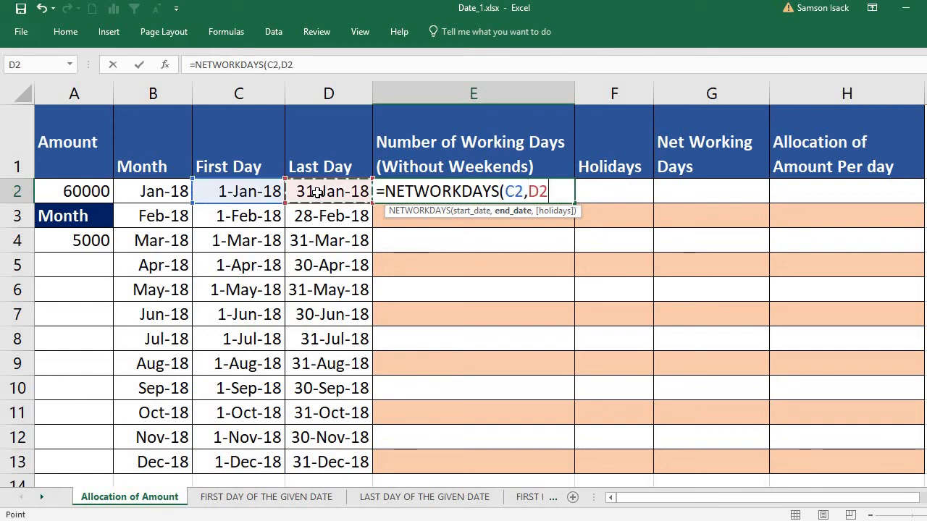
{"action": "type", "text": ")"}
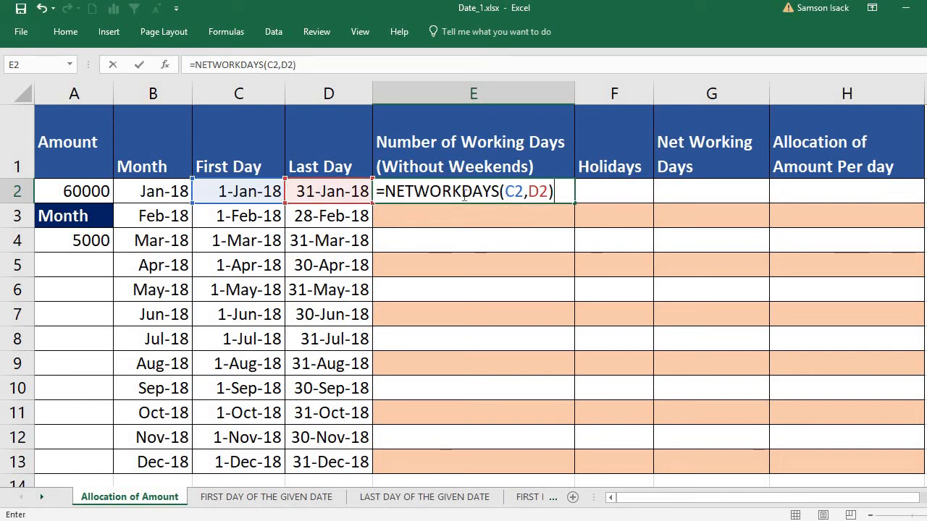
{"action": "key", "text": "Return"}
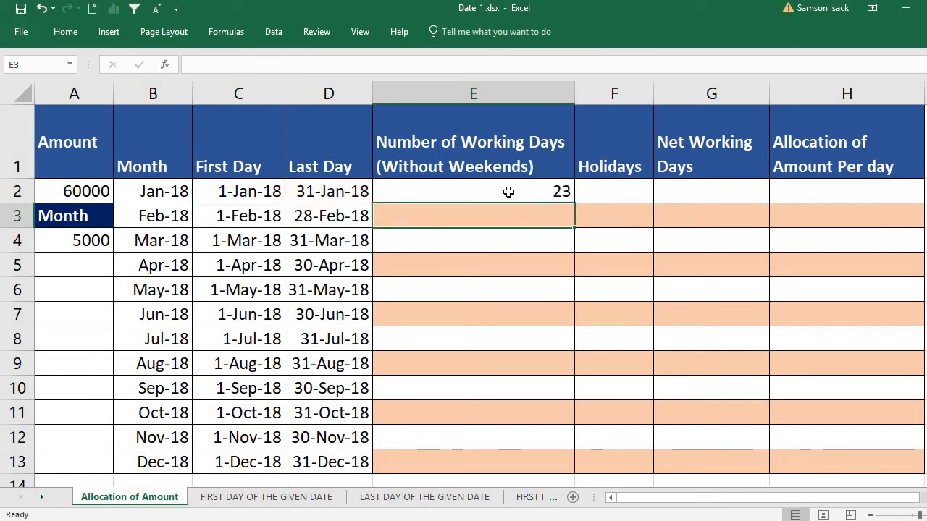
Step: Check January's working-day count in E2 against the January 2018 page of the system calendar, and close the calendar
{"action": "left_click", "coordinate": [506, 191]}
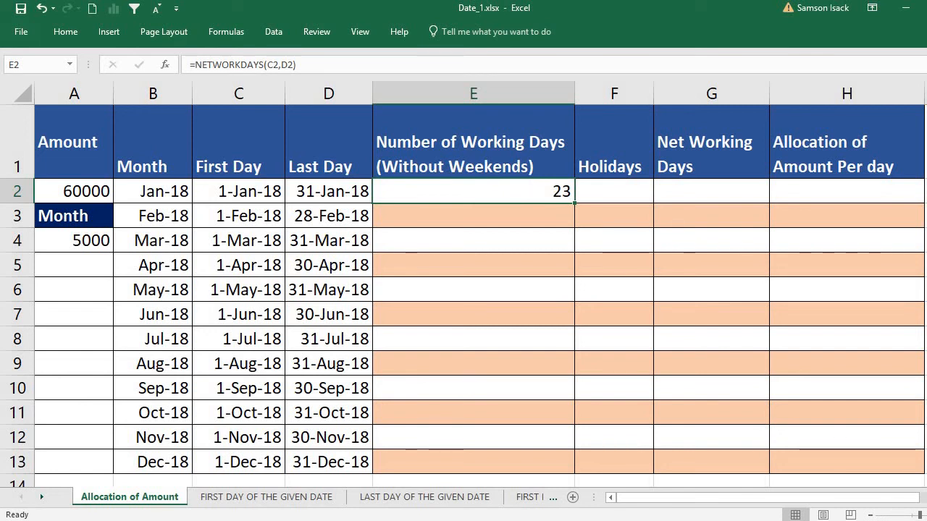
{"action": "left_click", "coordinate": [892, 520]}
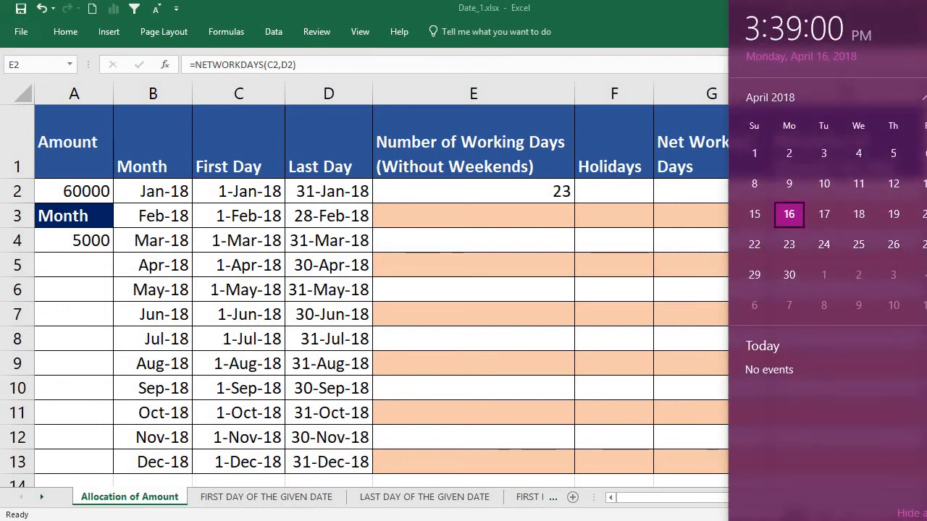
{"action": "scroll", "coordinate": [837, 225], "scroll_direction": "up", "scroll_amount": 3}
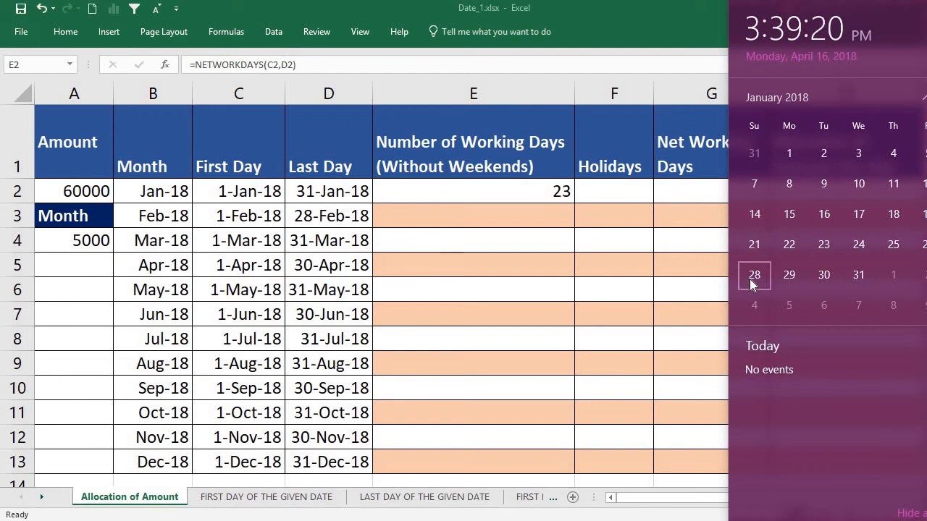
{"action": "left_click", "coordinate": [652, 20]}
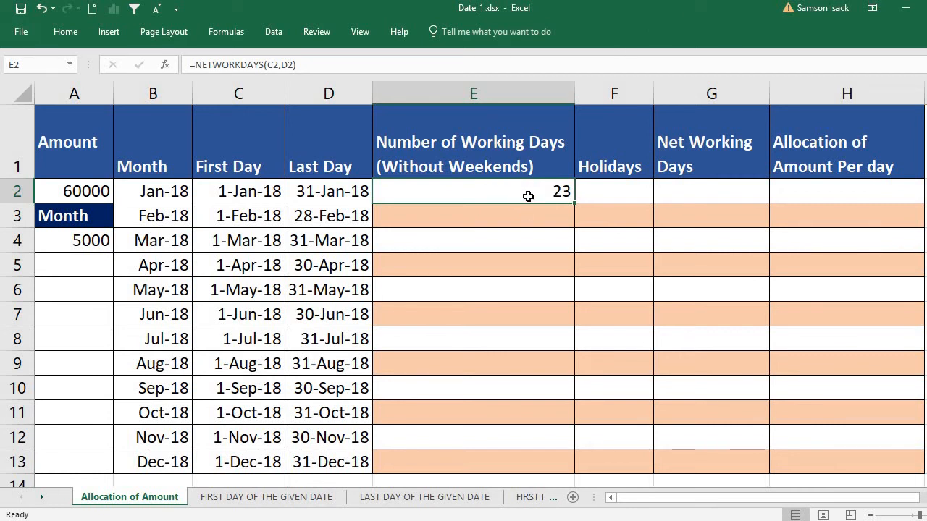
Step: Fill the working-days formula from E2 down through E13 and review the arguments of the formula in E2
{"action": "left_click_drag", "start_coordinate": [575, 204], "coordinate": [571, 475]}
{"action": "left_click", "coordinate": [561, 213]}
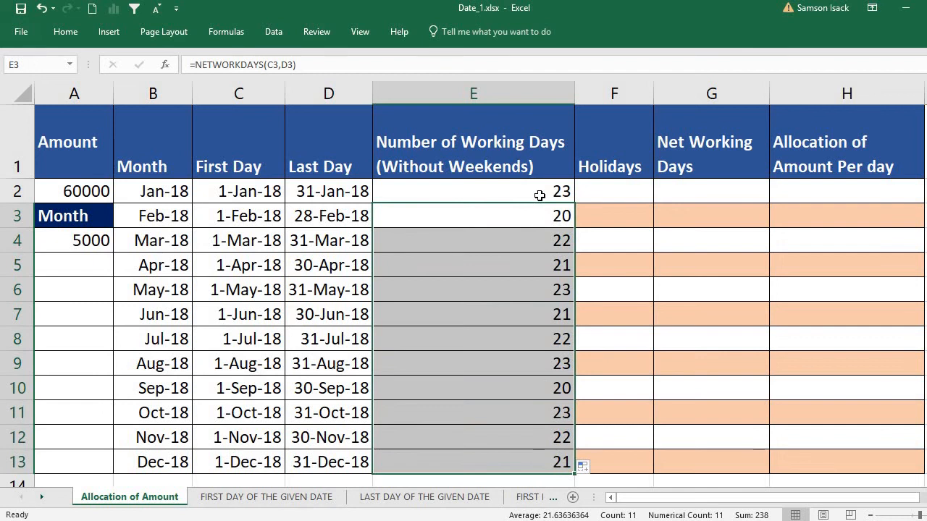
{"action": "left_click", "coordinate": [539, 195]}
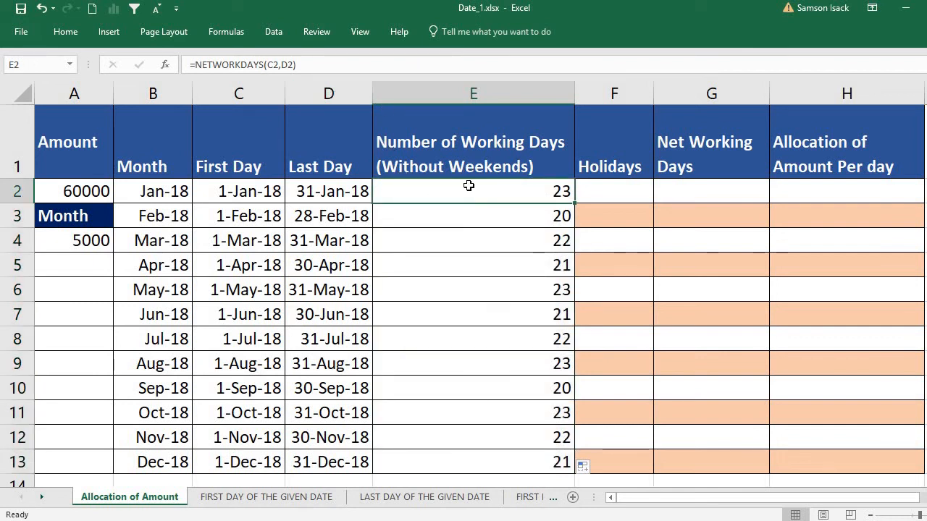
{"action": "left_click", "coordinate": [291, 64]}
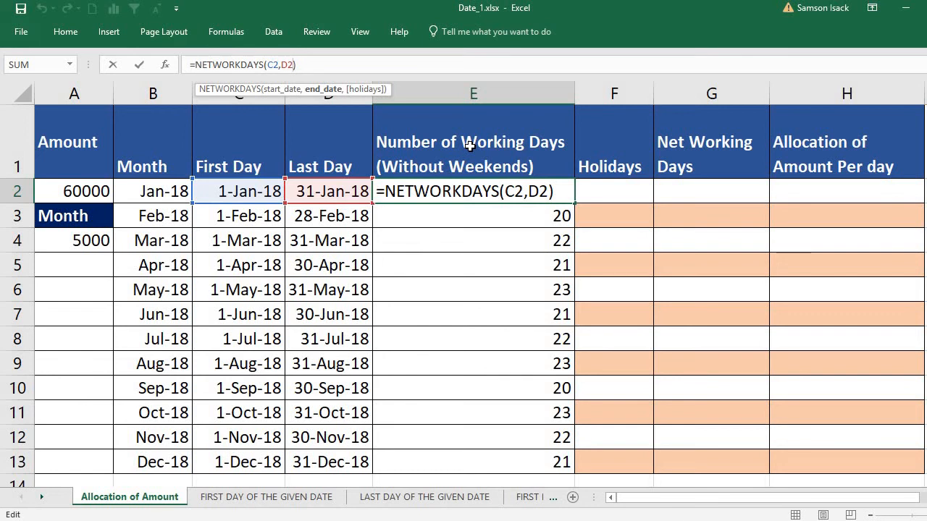
{"action": "key", "text": "Return"}
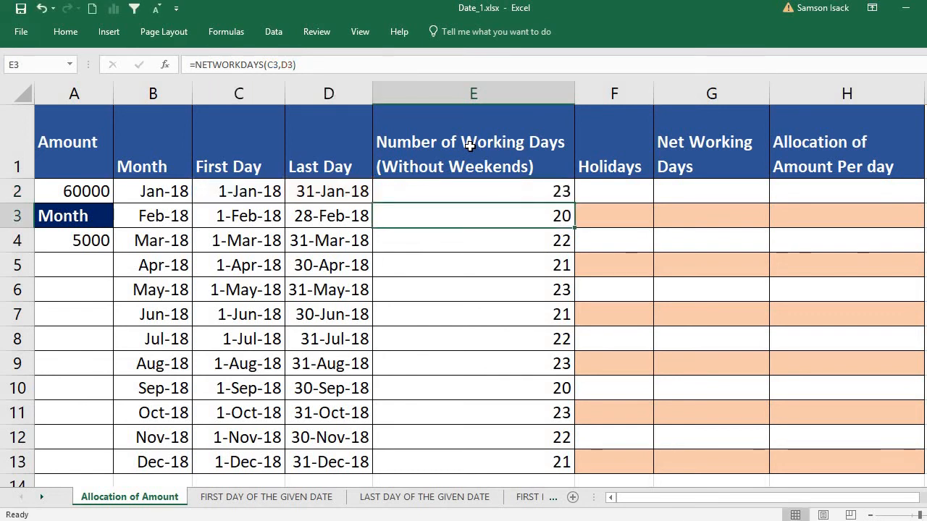
{"action": "left_click", "coordinate": [514, 191]}
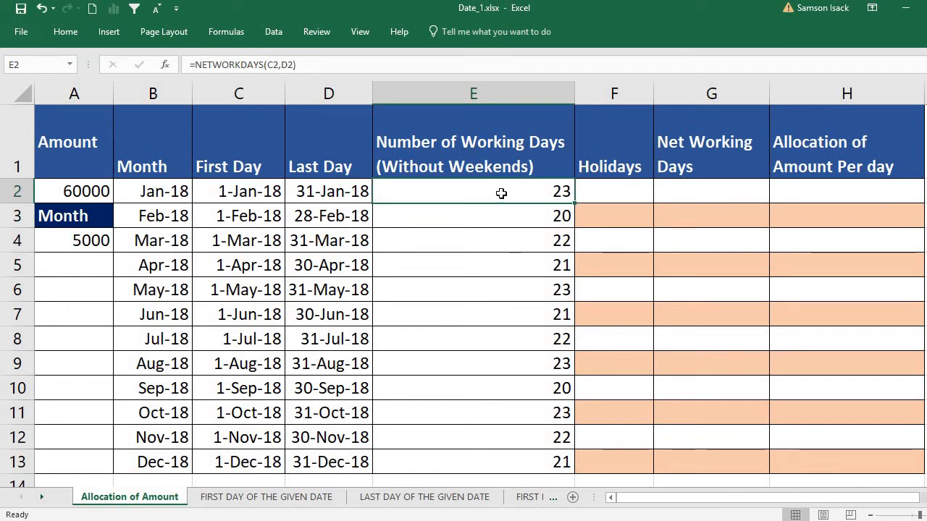
Step: Enter the holidays for January through June in F2:F7 as 4, 3, 1, 0, 0 and 2
{"action": "left_click", "coordinate": [630, 193]}
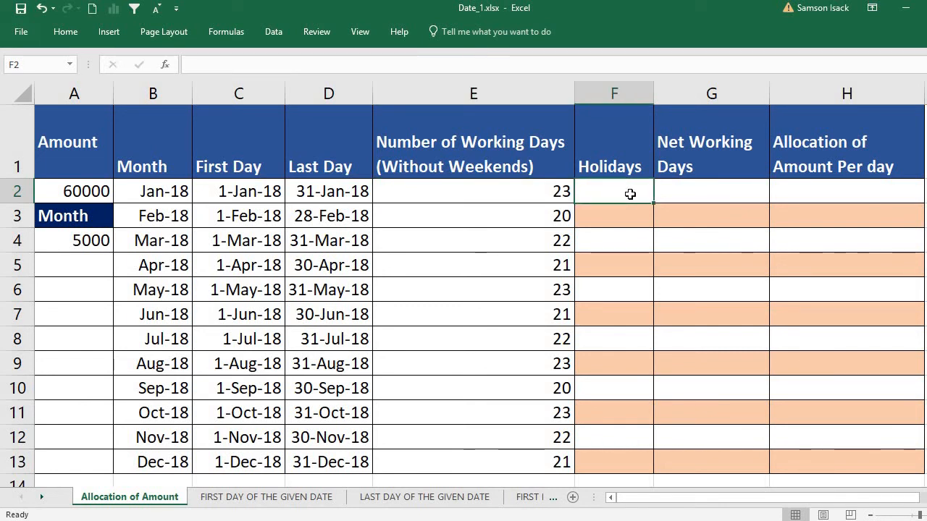
{"action": "type", "text": "4"}
{"action": "key", "text": "Return"}
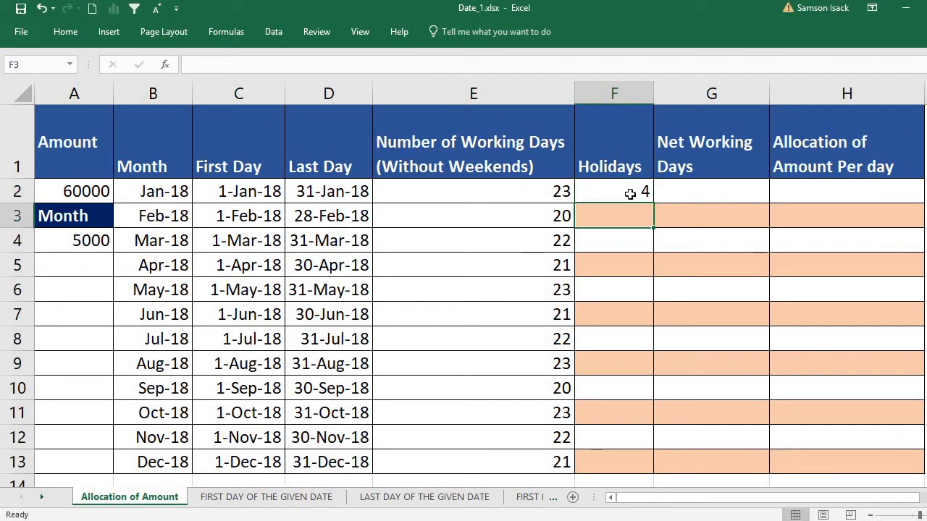
{"action": "type", "text": "3"}
{"action": "key", "text": "Return"}
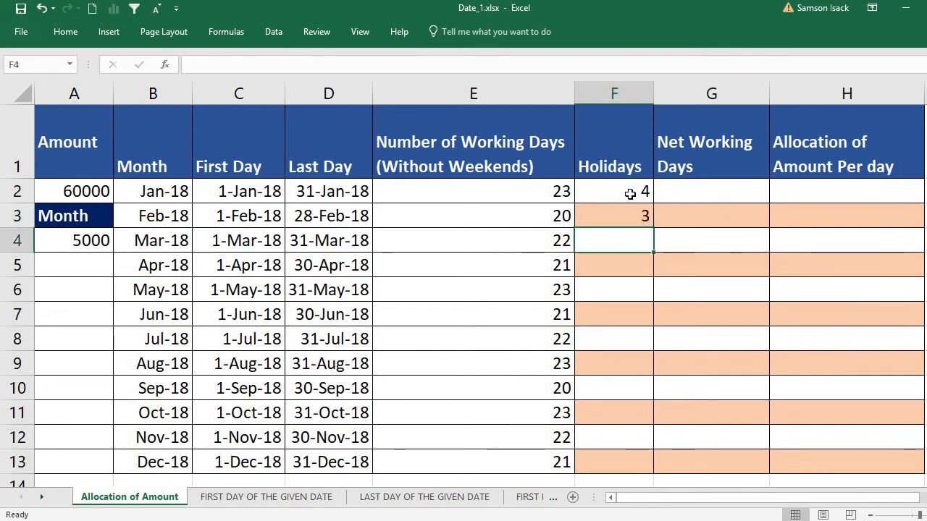
{"action": "type", "text": "1"}
{"action": "key", "text": "Return"}
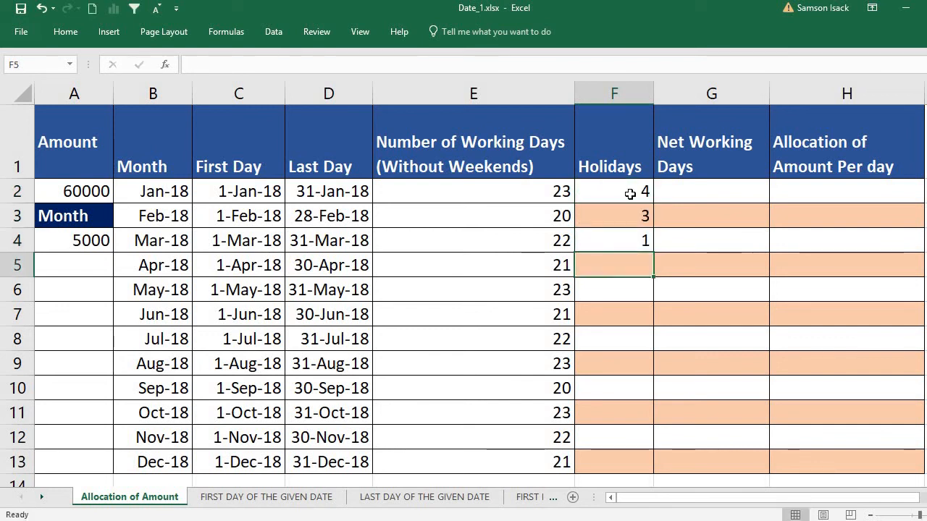
{"action": "type", "text": "0"}
{"action": "key", "text": "Return"}
{"action": "type", "text": "0"}
{"action": "key", "text": "Return"}
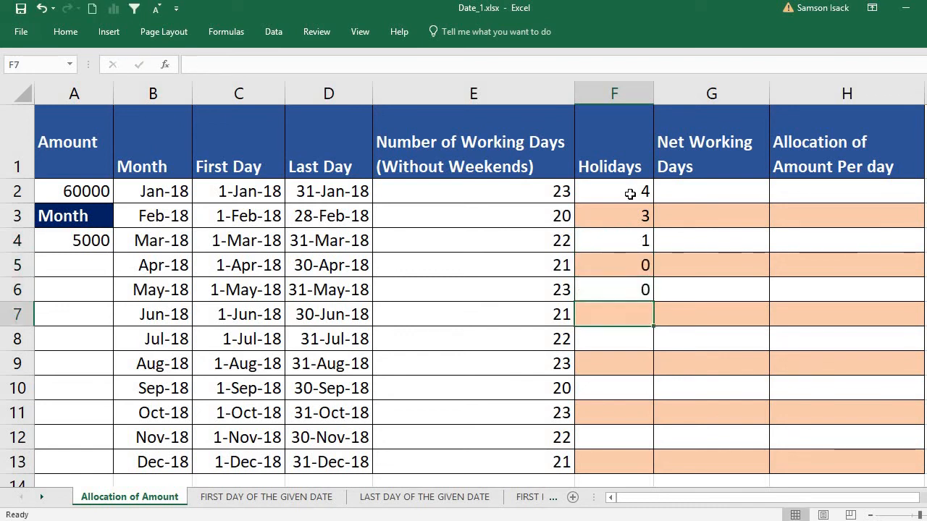
{"action": "type", "text": "2"}
{"action": "key", "text": "Return"}
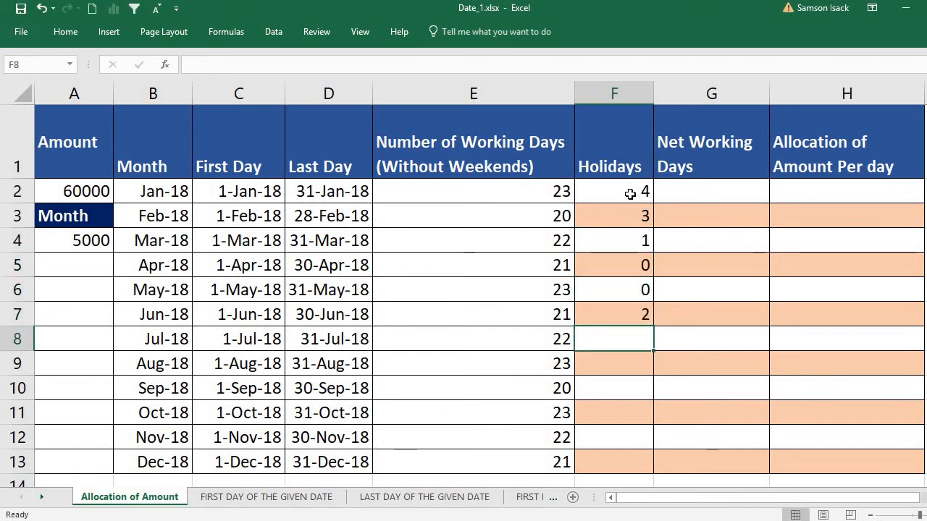
Step: Enter the holidays for July through December in F8:F13 as 3, 1, 0, 2, 0 and 3
{"action": "type", "text": "3"}
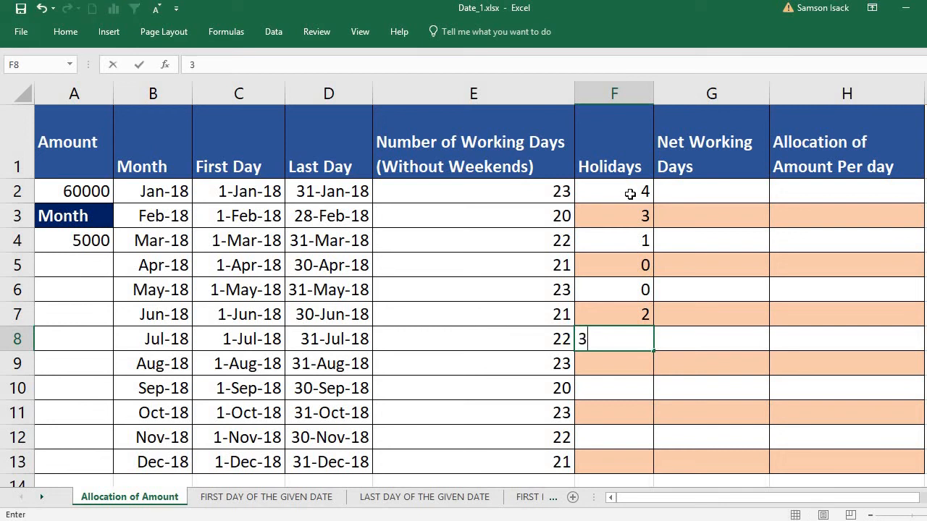
{"action": "key", "text": "Return"}
{"action": "type", "text": "1"}
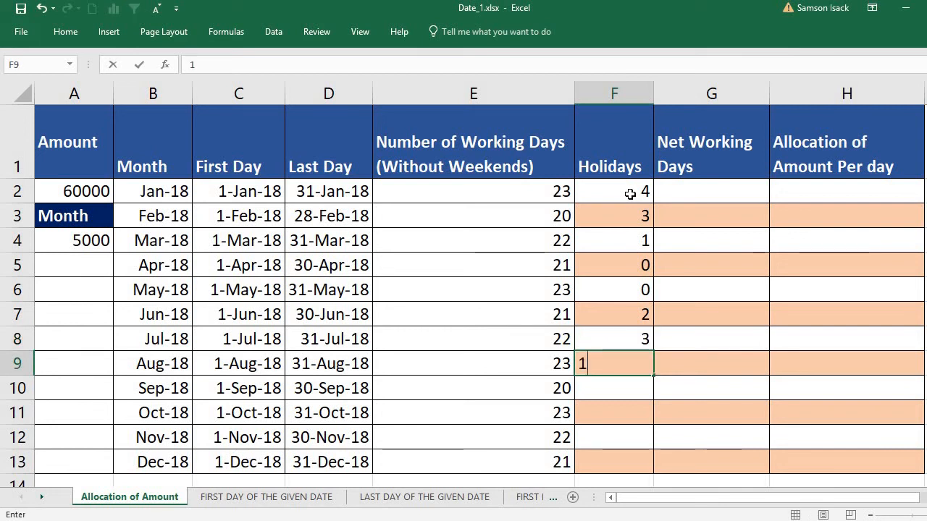
{"action": "key", "text": "Return"}
{"action": "type", "text": "0"}
{"action": "key", "text": "Return"}
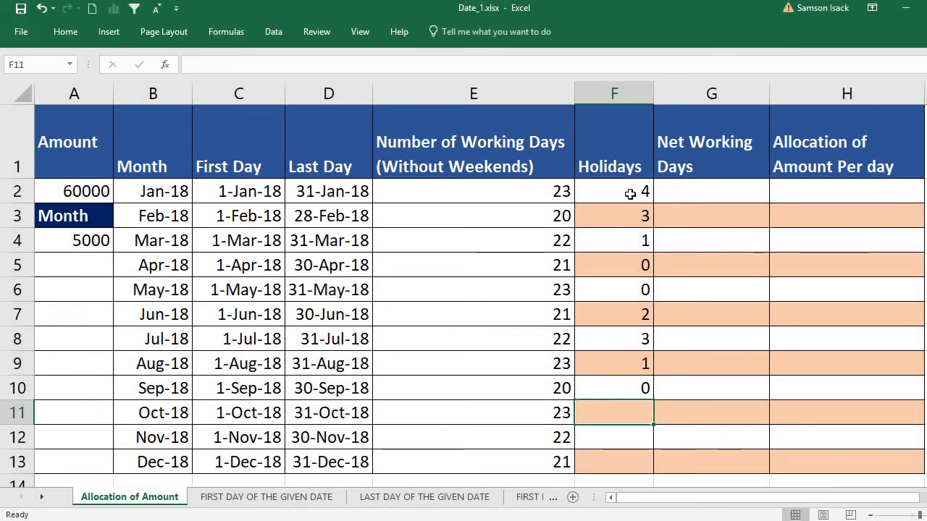
{"action": "type", "text": "2"}
{"action": "key", "text": "Return"}
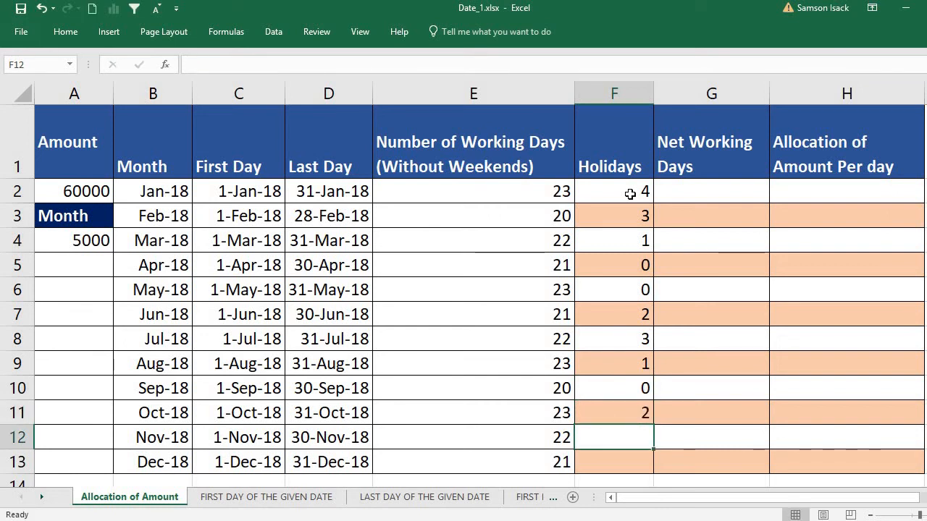
{"action": "type", "text": "0"}
{"action": "key", "text": "Return"}
{"action": "type", "text": "3"}
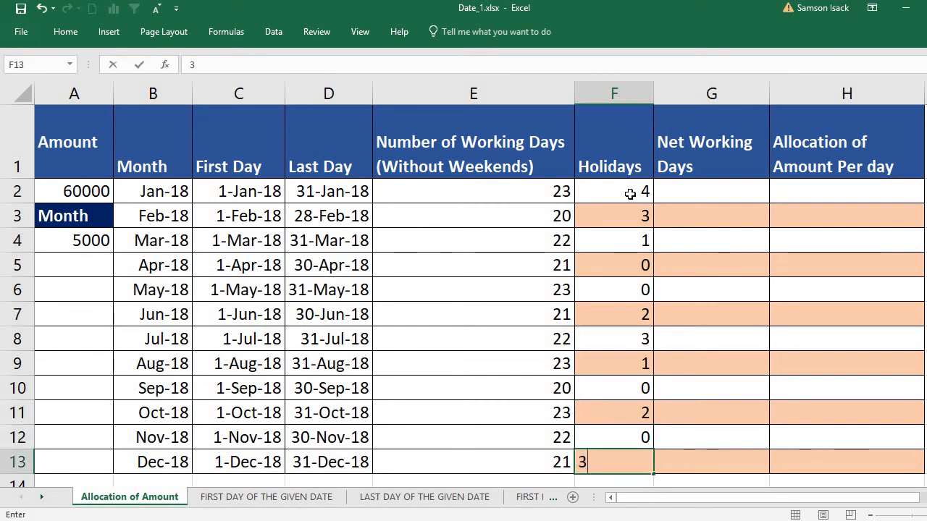
{"action": "key", "text": "Return"}
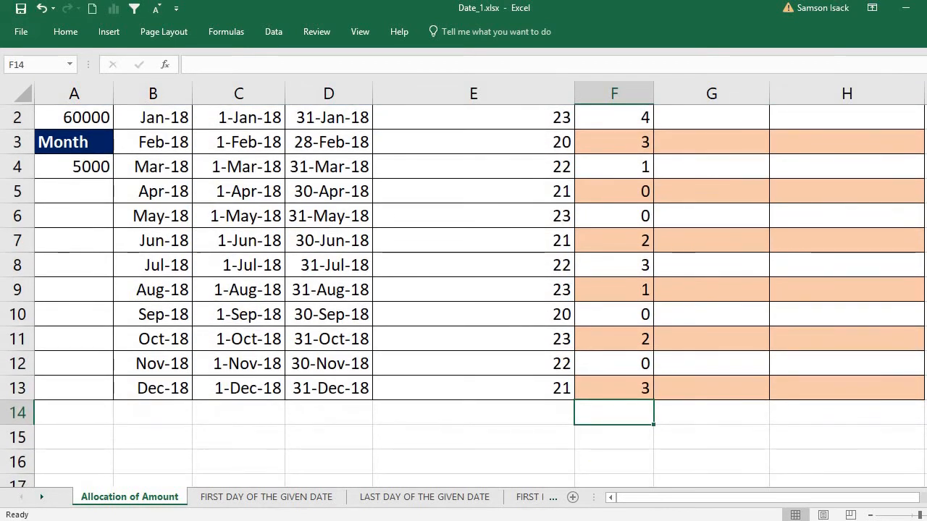
{"action": "scroll", "coordinate": [920, 319], "scroll_direction": "up", "scroll_amount": 1}
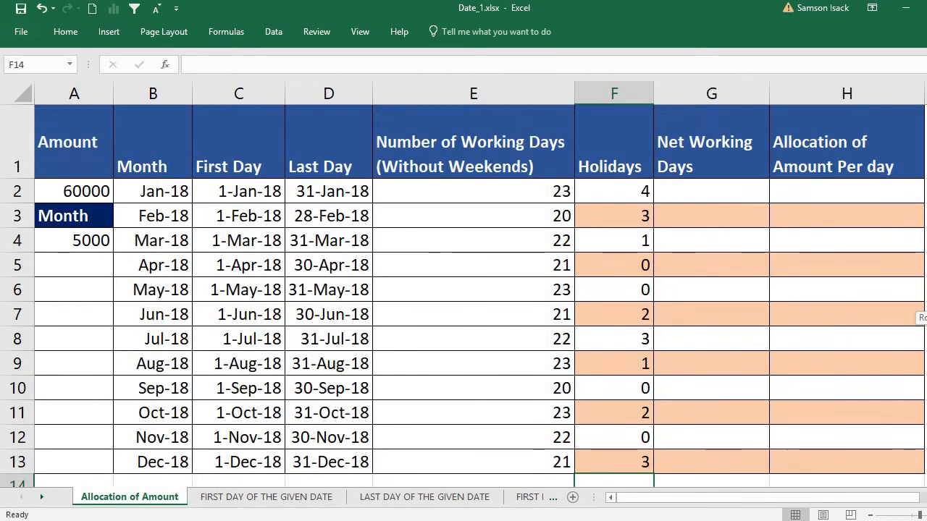
Step: Compare January's working days in E2 with its holidays in F2, and review the arguments of the NETWORKDAYS formula in E2
{"action": "left_click", "coordinate": [626, 190]}
{"action": "left_click", "coordinate": [534, 191]}
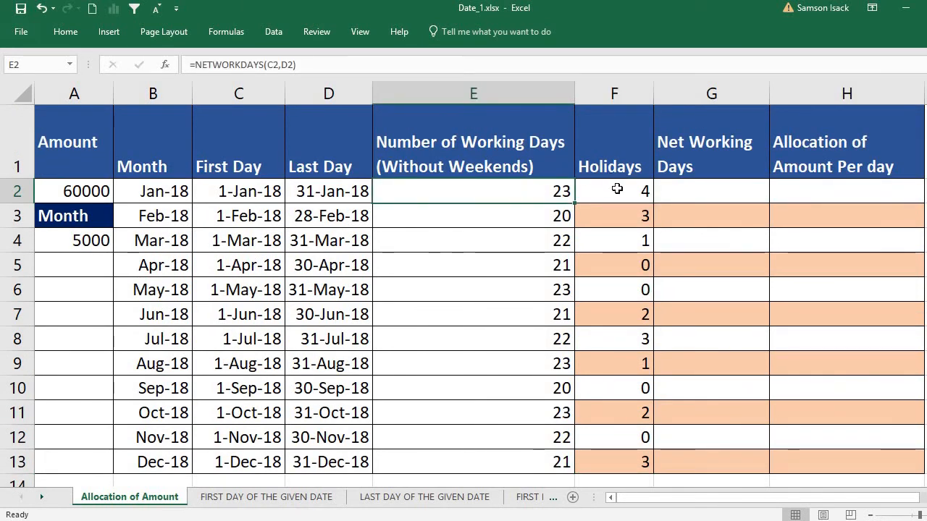
{"action": "left_click", "coordinate": [616, 187]}
{"action": "left_click", "coordinate": [544, 184]}
{"action": "left_click", "coordinate": [627, 188]}
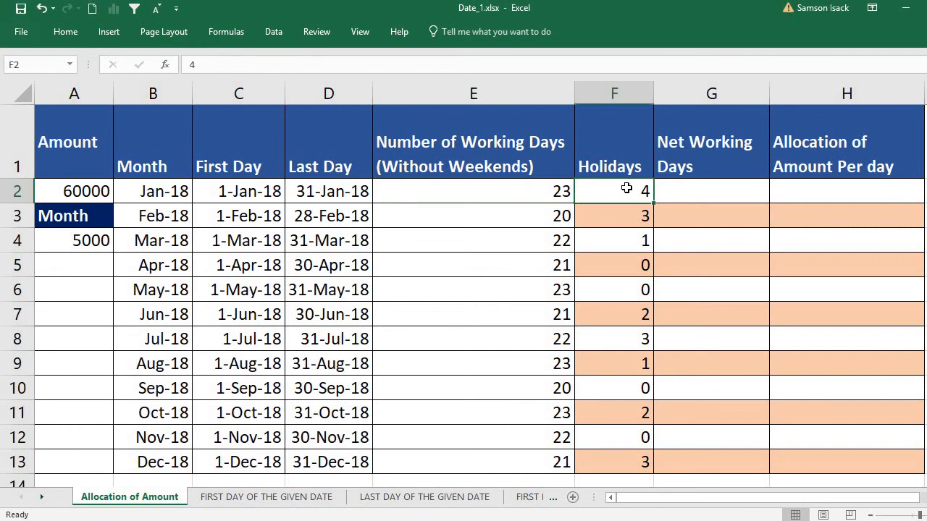
{"action": "left_click", "coordinate": [550, 193]}
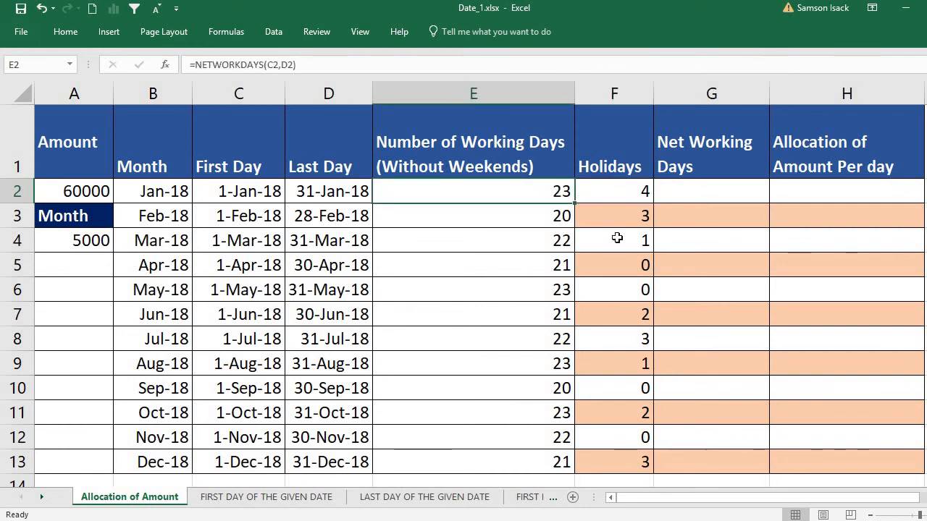
{"action": "left_click", "coordinate": [695, 200]}
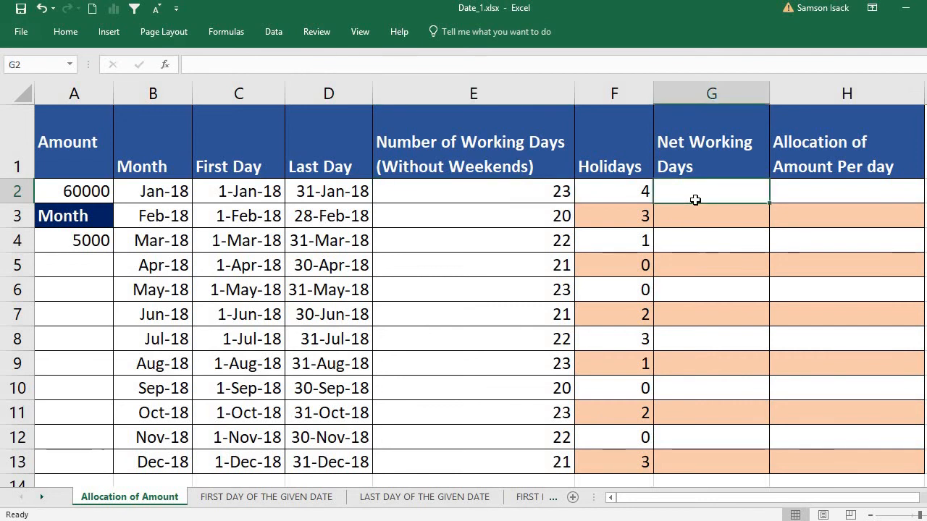
{"action": "left_click", "coordinate": [498, 196]}
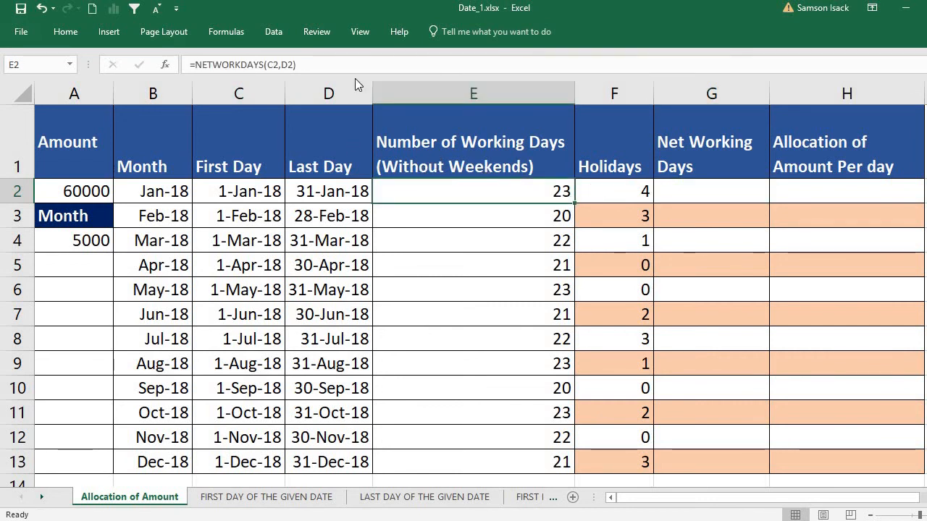
{"action": "left_click", "coordinate": [294, 64]}
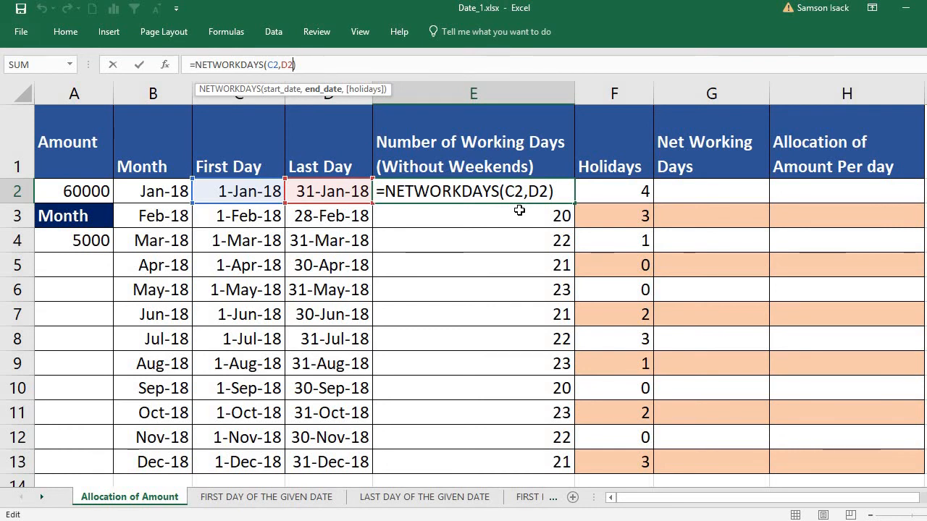
{"action": "key", "text": "Return"}
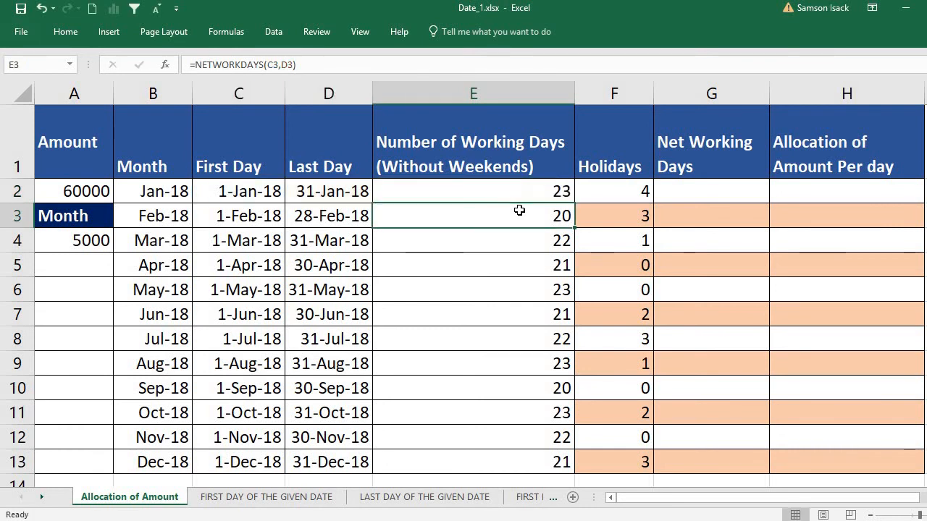
{"action": "left_click", "coordinate": [581, 192]}
{"action": "left_click", "coordinate": [544, 193]}
{"action": "left_click", "coordinate": [646, 191]}
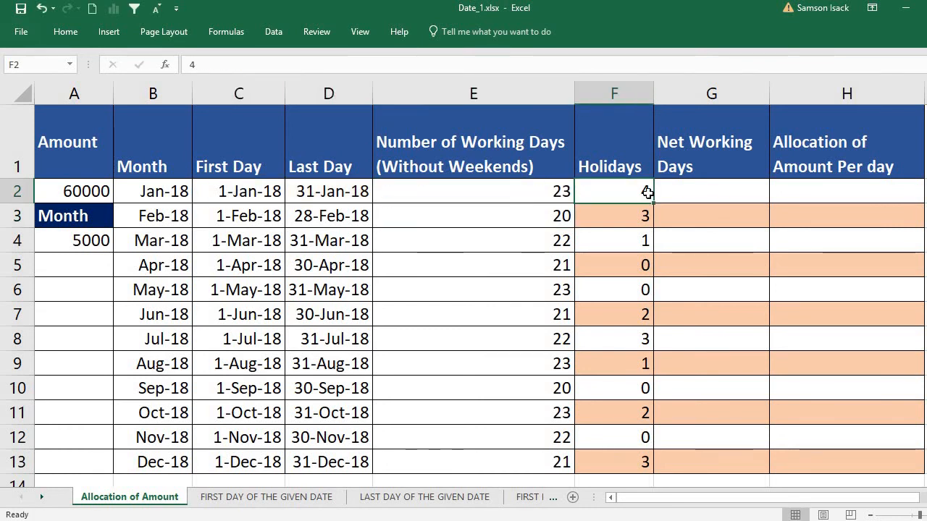
Step: Calculate January's net working days in G2 with =E2-F2 and fill the formula down through G13
{"action": "left_click", "coordinate": [692, 193]}
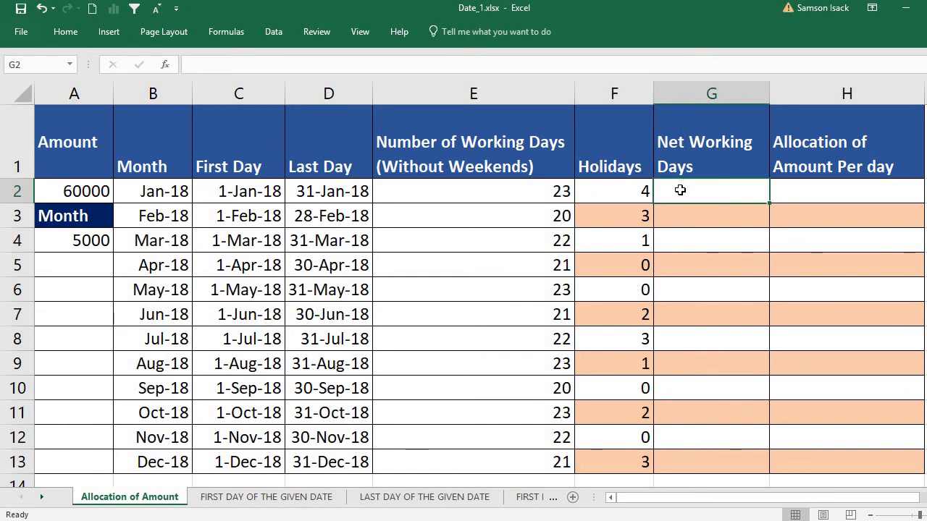
{"action": "type", "text": "="}
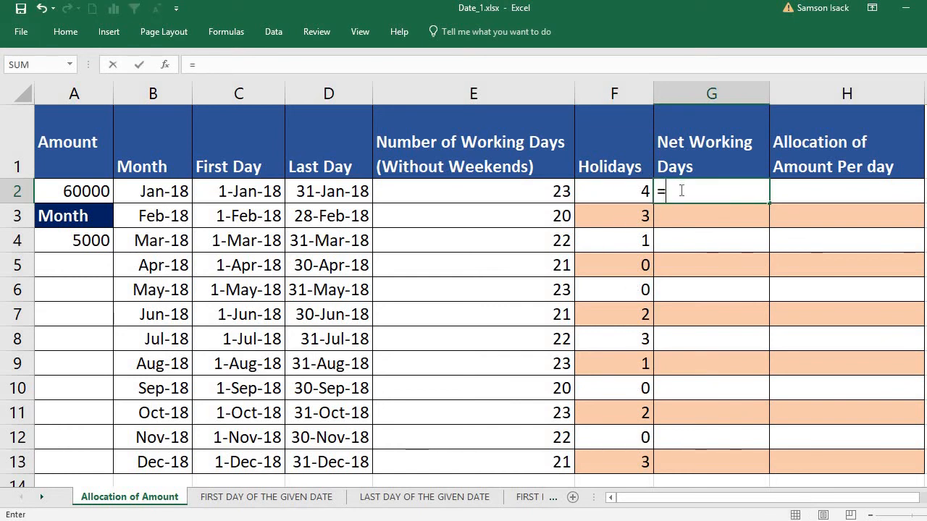
{"action": "left_click", "coordinate": [549, 196]}
{"action": "type", "text": "-"}
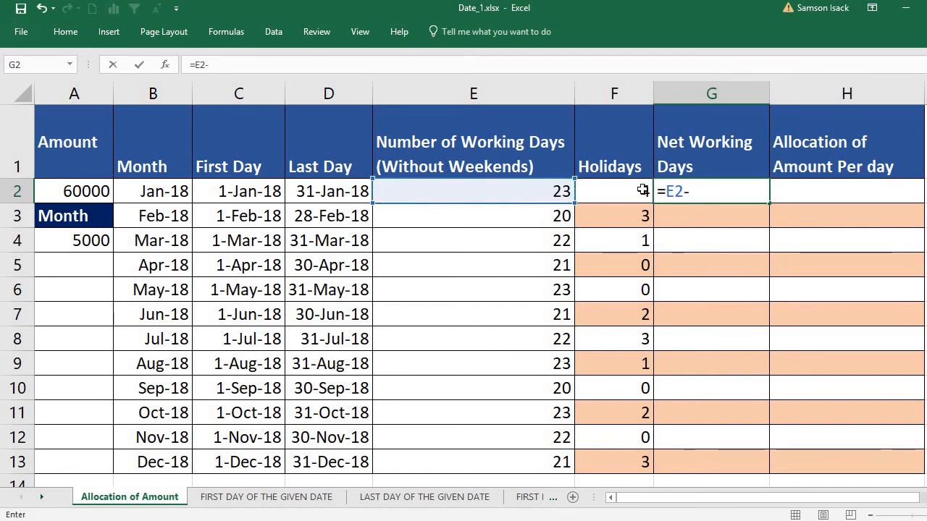
{"action": "left_click", "coordinate": [612, 195]}
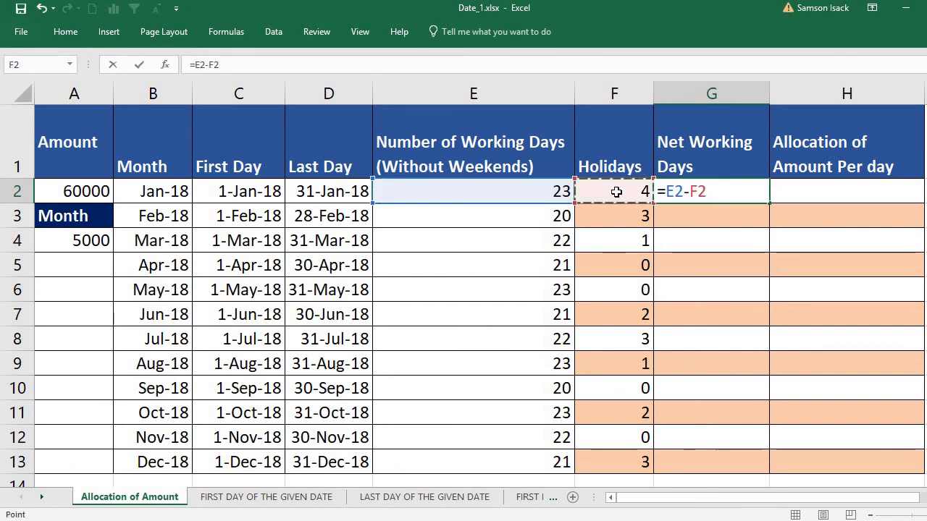
{"action": "key", "text": "Return"}
{"action": "left_click", "coordinate": [695, 188]}
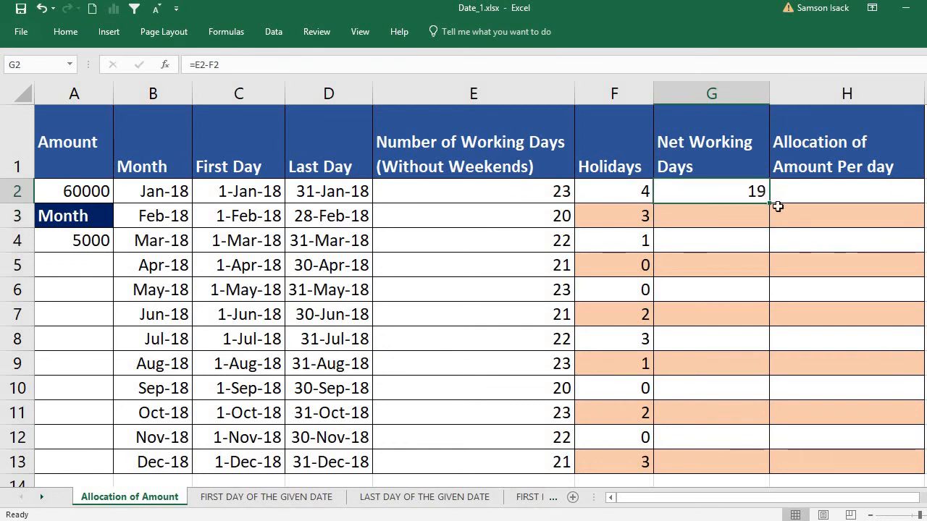
{"action": "double_click", "coordinate": [768, 206]}
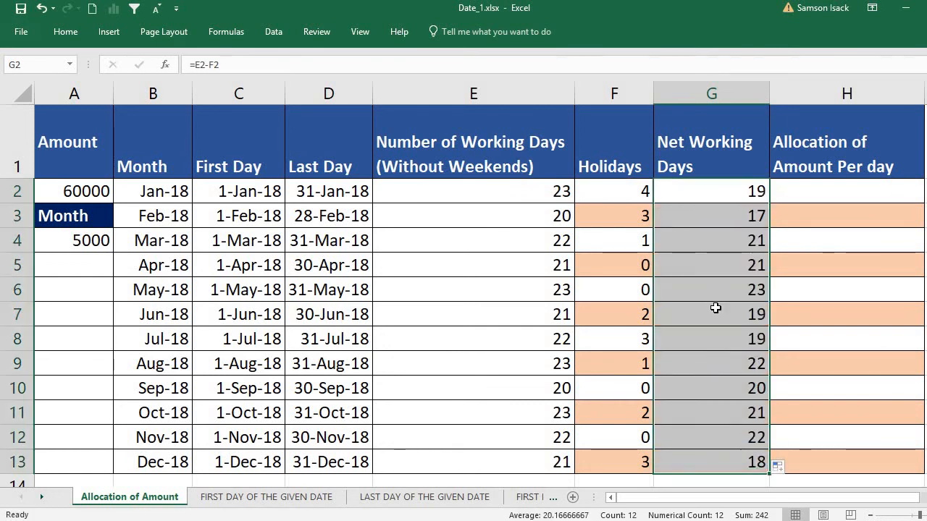
Step: Compare the monthly amount in A4 with the net working days for January through March in G2:G4
{"action": "left_click", "coordinate": [736, 193]}
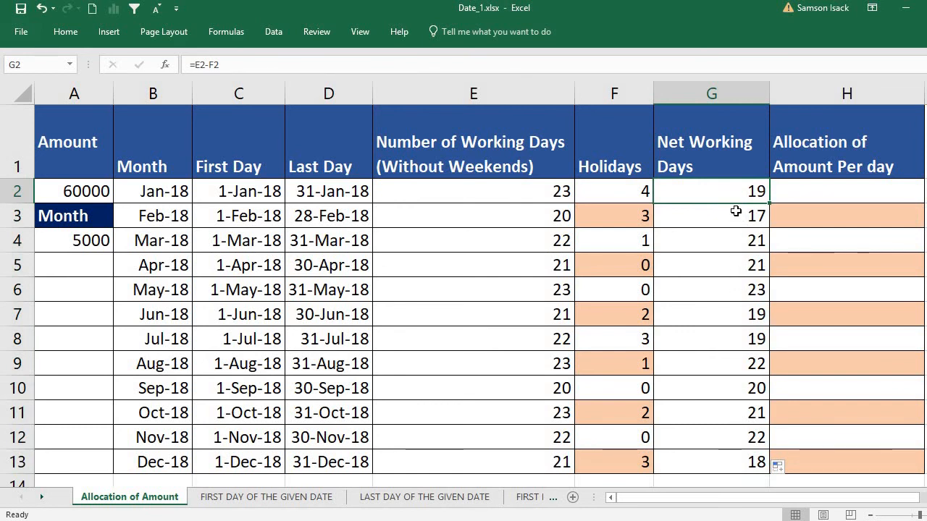
{"action": "left_click", "coordinate": [74, 241]}
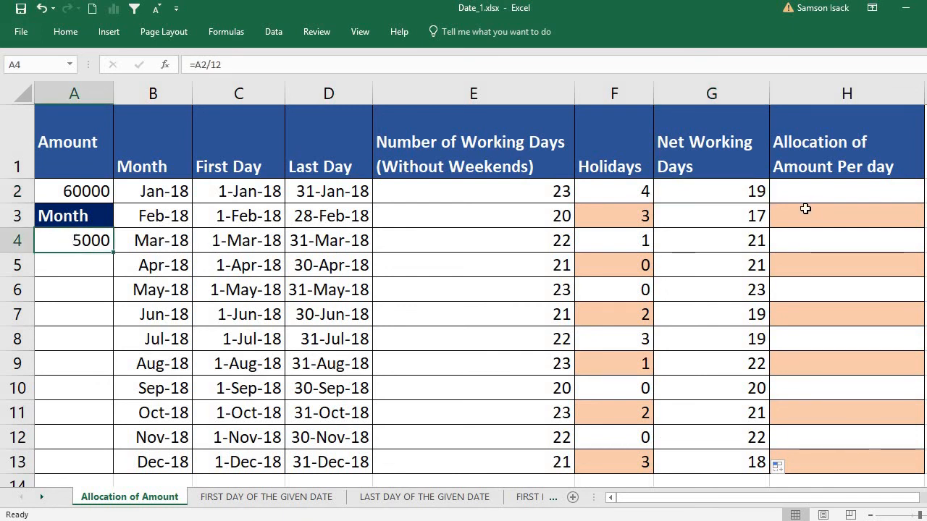
{"action": "left_click", "coordinate": [749, 191]}
{"action": "left_click", "coordinate": [719, 218]}
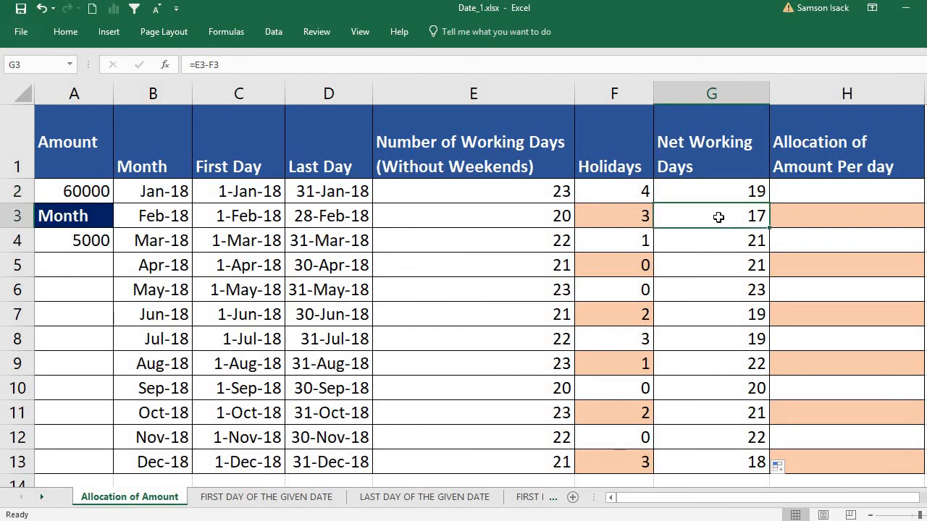
{"action": "left_click", "coordinate": [91, 237]}
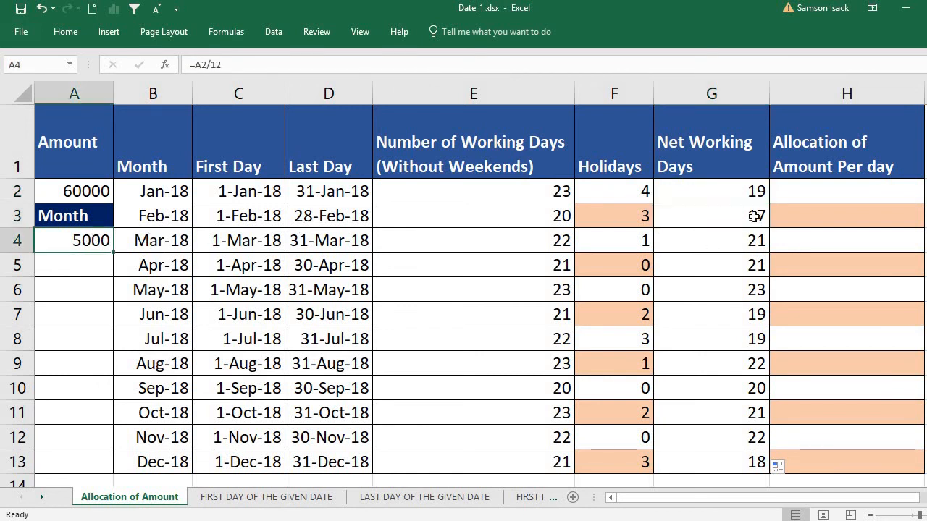
{"action": "left_click", "coordinate": [754, 216]}
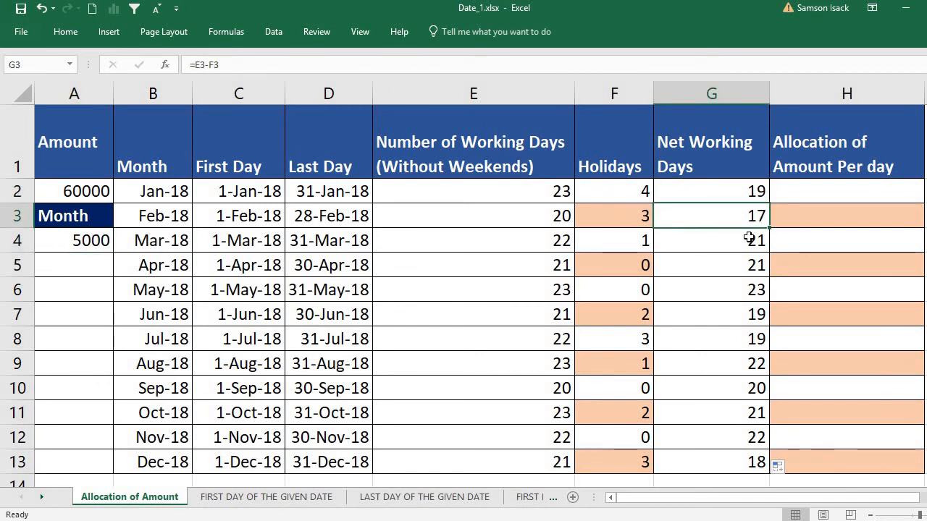
{"action": "left_click", "coordinate": [749, 239]}
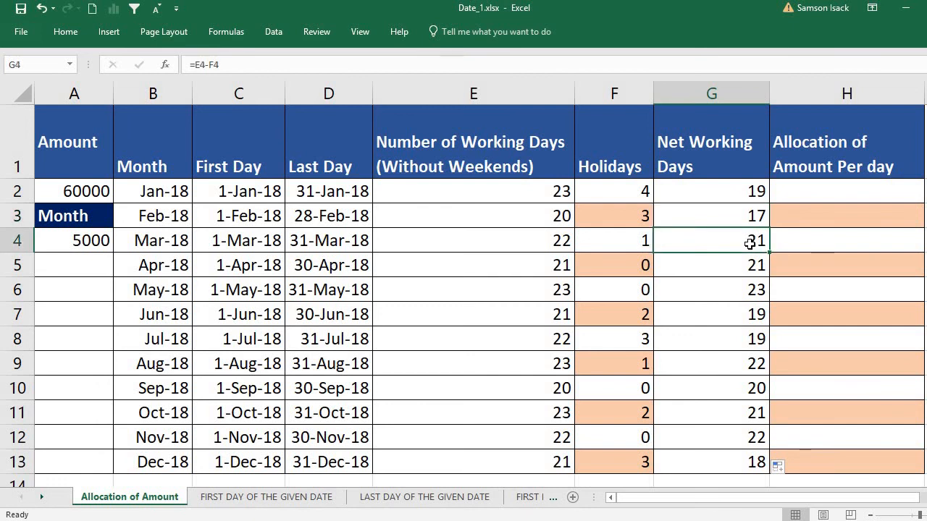
{"action": "left_click", "coordinate": [79, 239]}
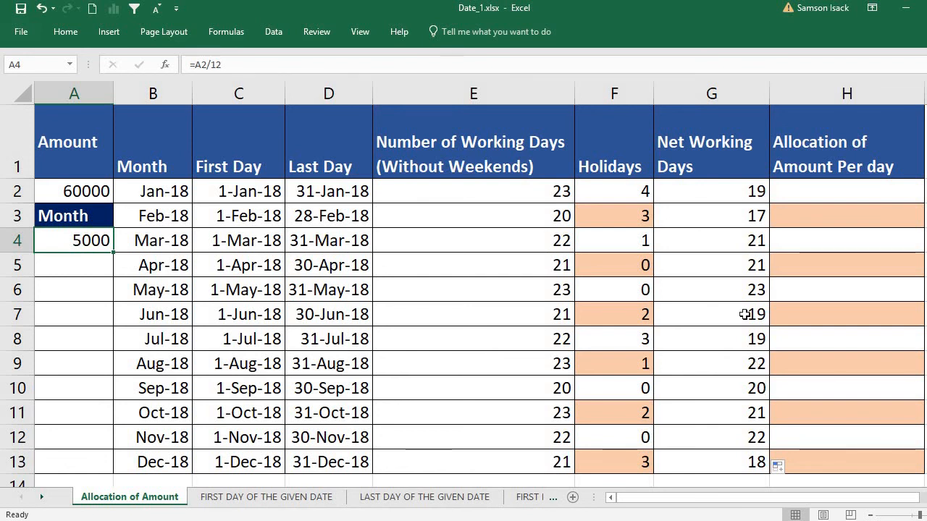
{"action": "left_click", "coordinate": [728, 241]}
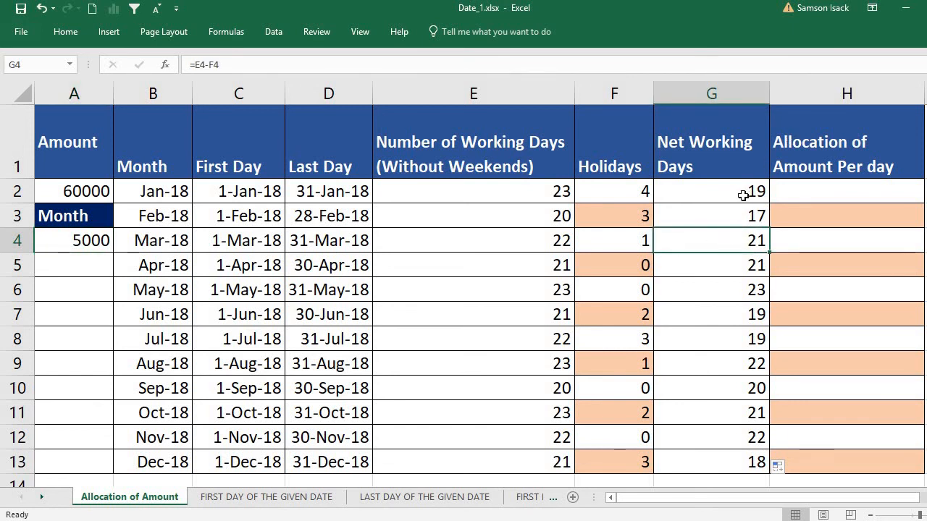
Step: Calculate January's allocation of amount per day in H2 with the formula =A4/G2
{"action": "left_click", "coordinate": [680, 464]}
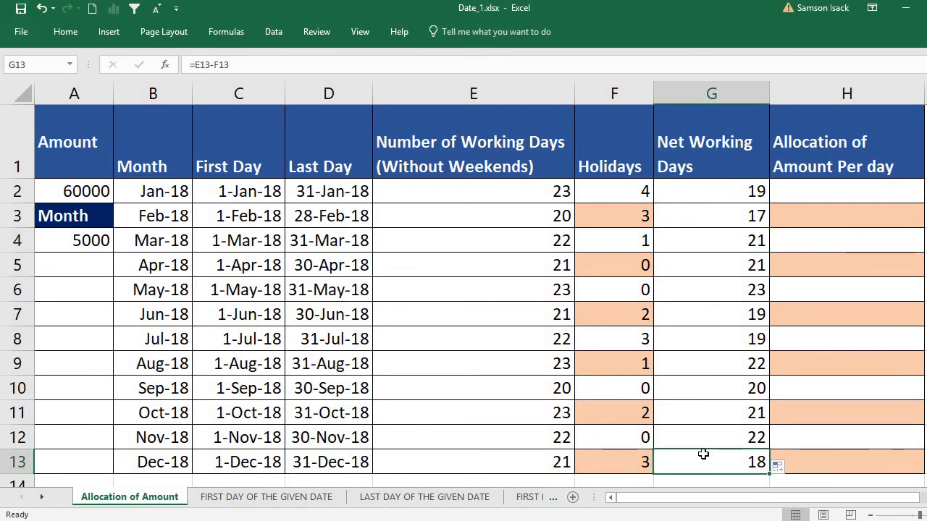
{"action": "left_click", "coordinate": [823, 199]}
{"action": "type", "text": "="}
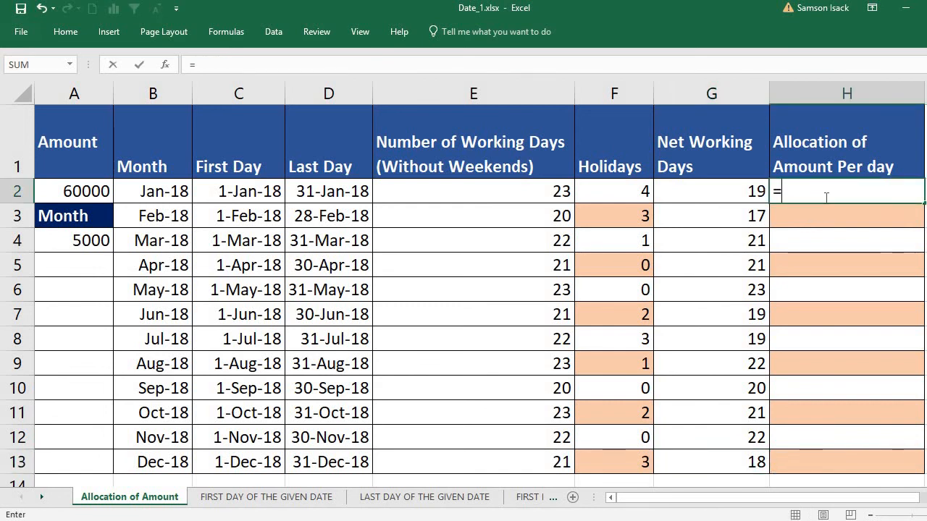
{"action": "left_click", "coordinate": [102, 240]}
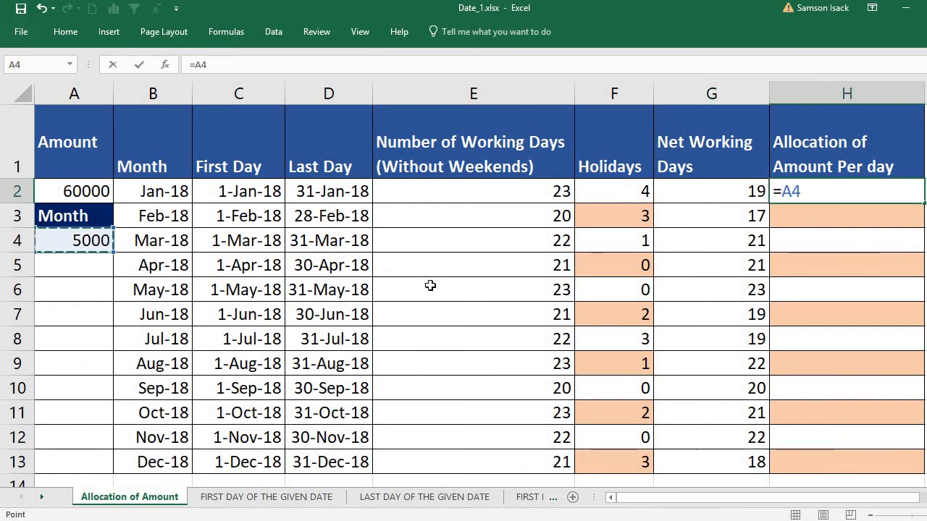
{"action": "type", "text": "/"}
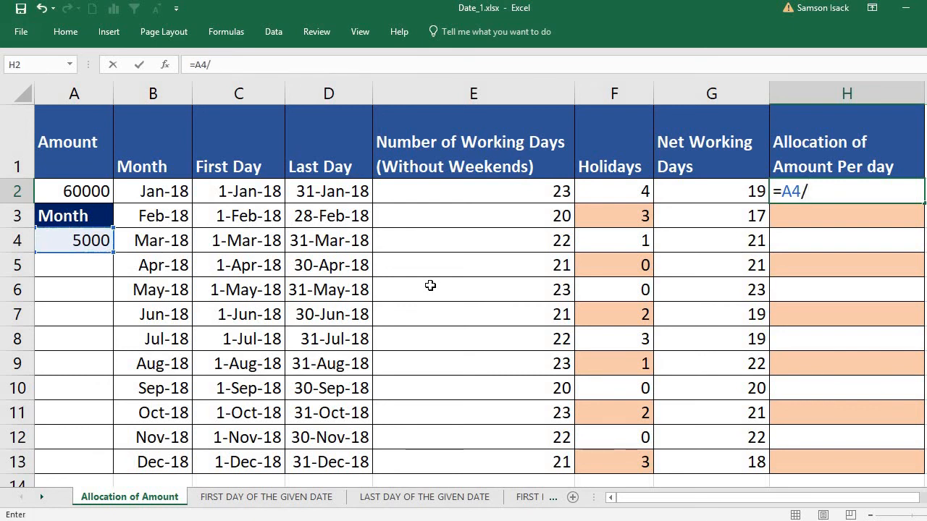
{"action": "left_click", "coordinate": [723, 189]}
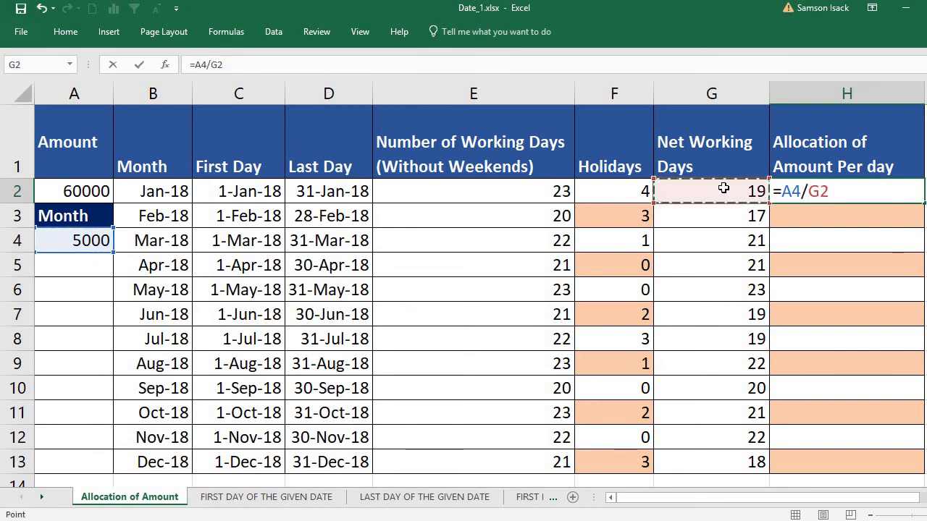
{"action": "key", "text": "Return"}
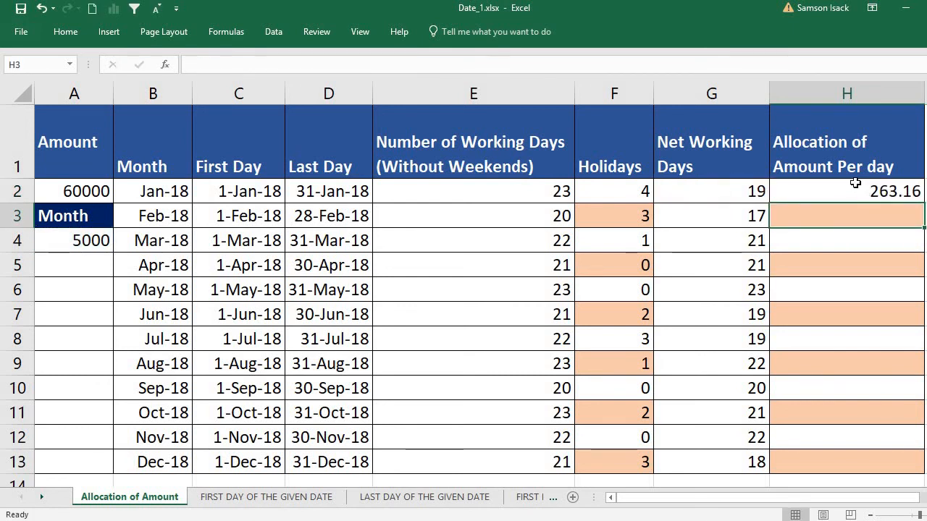
Step: Check the cell format of H2 and keep the Number category with 2 decimal places
{"action": "left_click", "coordinate": [887, 192]}
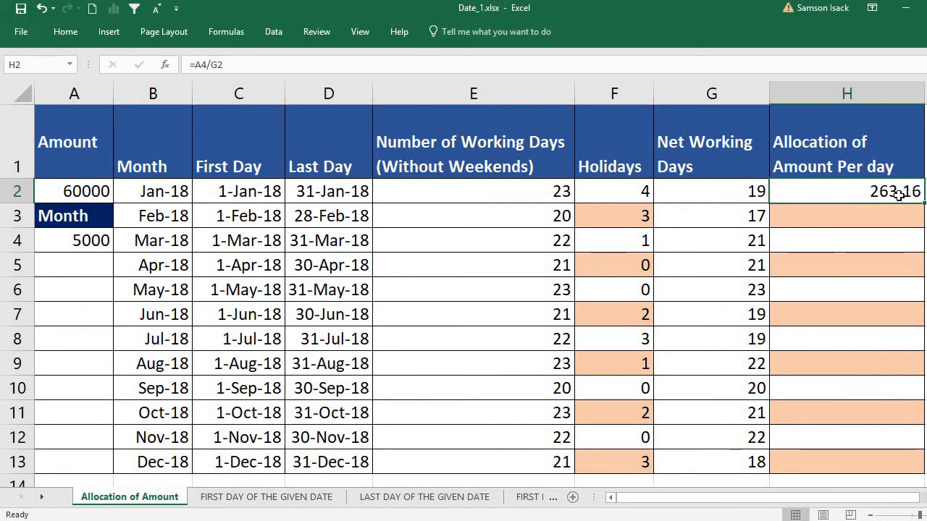
{"action": "right_click", "coordinate": [863, 189]}
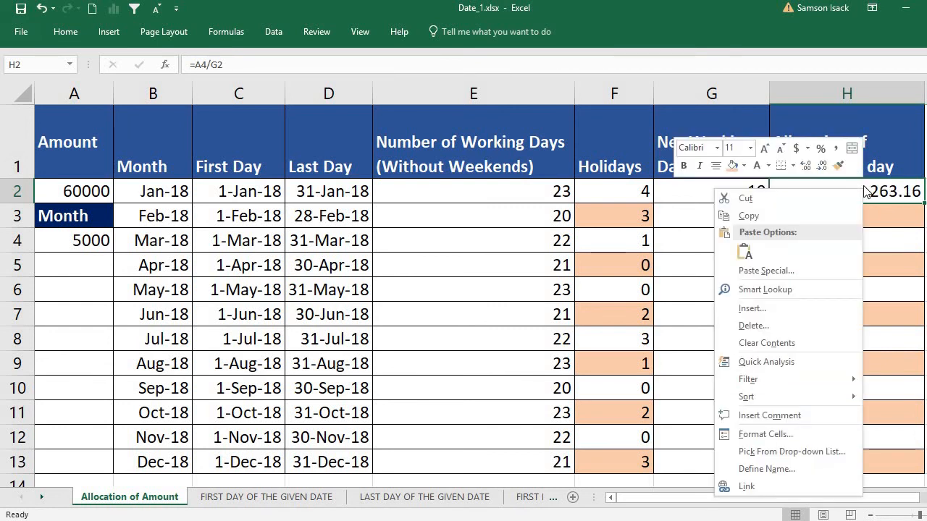
{"action": "left_click", "coordinate": [792, 433]}
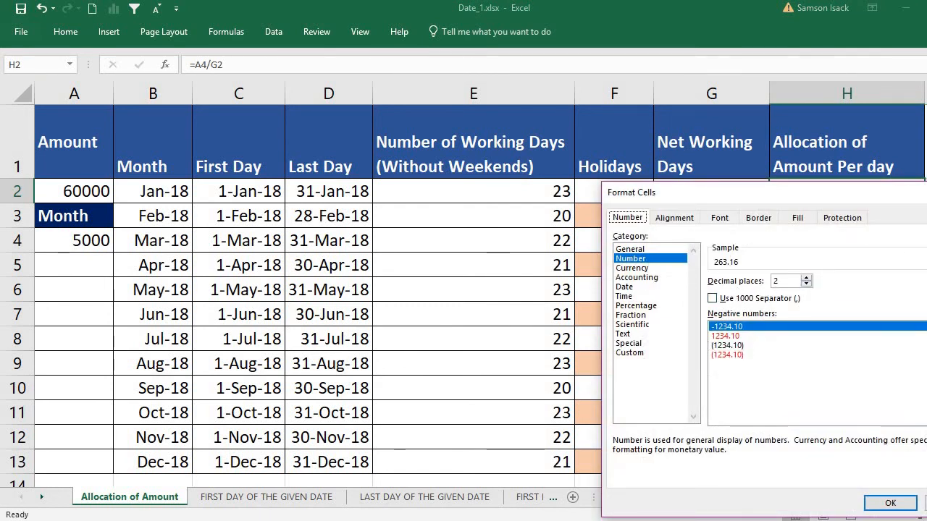
{"action": "left_click", "coordinate": [890, 503]}
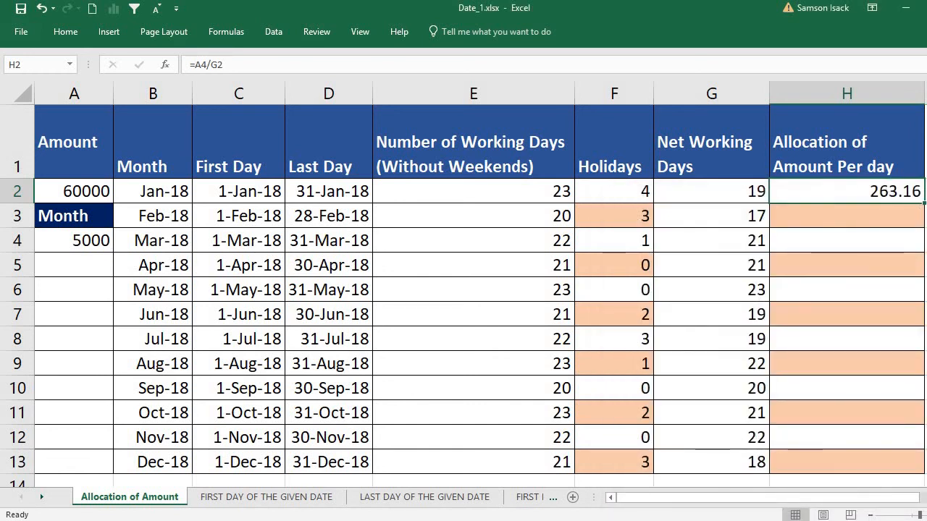
Step: Fill January's formula from H2 down into H3 and compare the cell references in both formulas
{"action": "left_click_drag", "start_coordinate": [923, 203], "coordinate": [917, 223]}
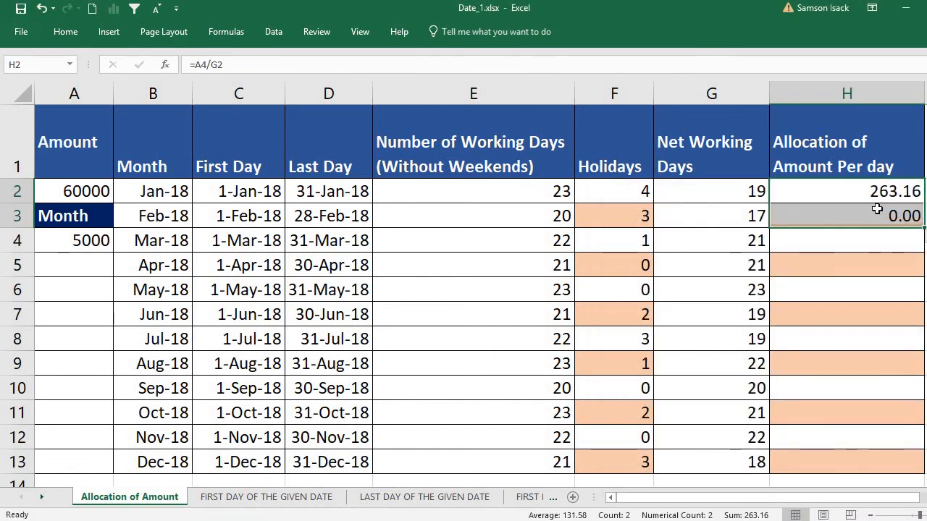
{"action": "left_click", "coordinate": [878, 214]}
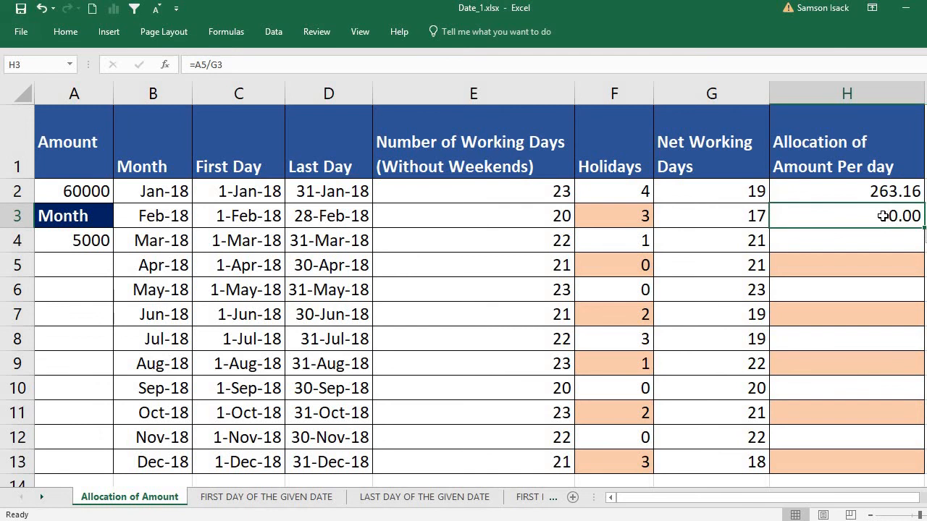
{"action": "left_click", "coordinate": [878, 199]}
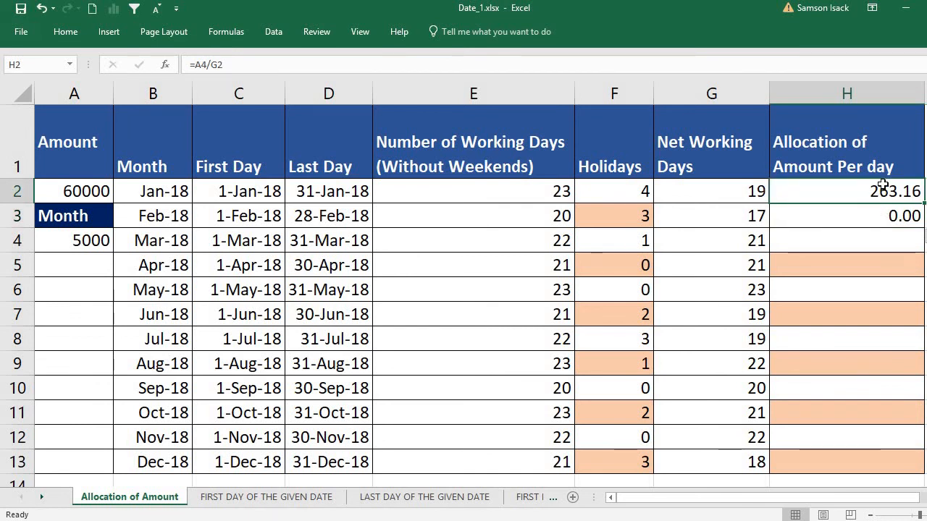
{"action": "double_click", "coordinate": [881, 186]}
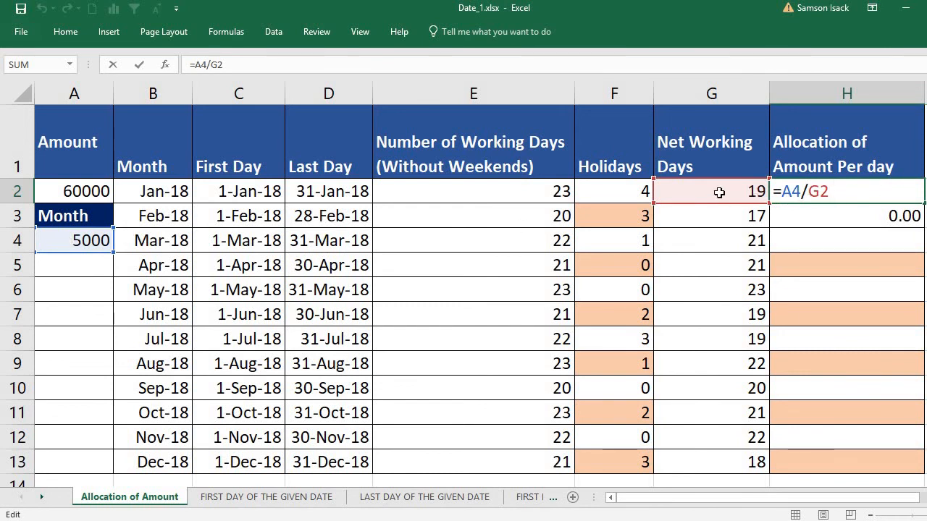
{"action": "key", "text": "Return"}
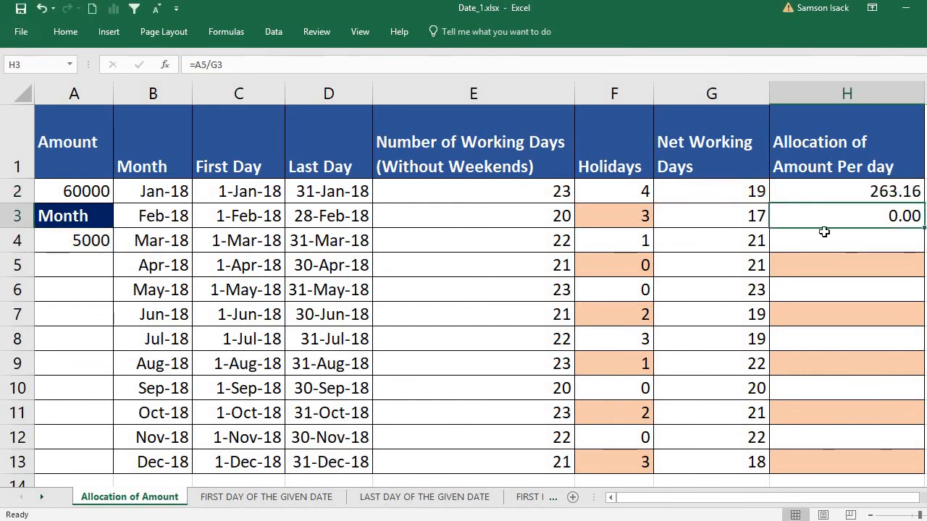
Step: Try pointing the first reference of February's formula in H3 to the monthly amount in A4, and clear the formula from H3
{"action": "double_click", "coordinate": [854, 208]}
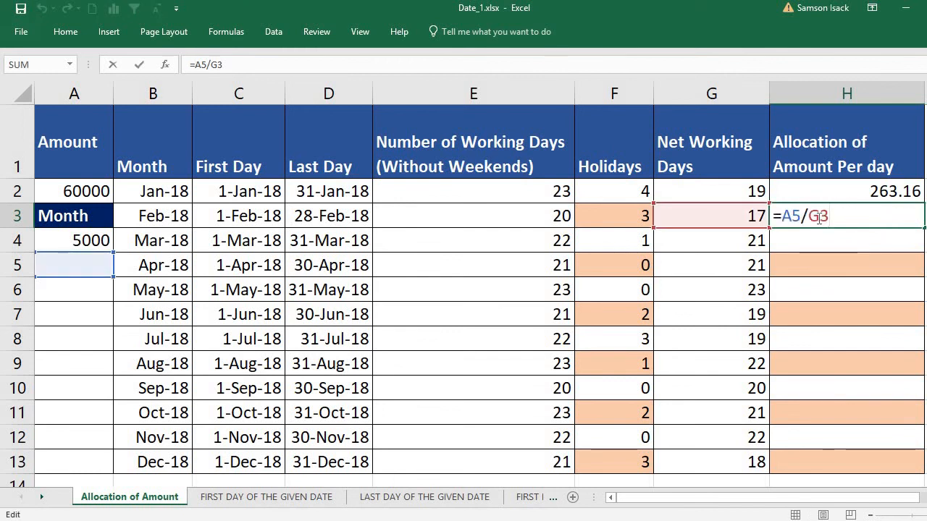
{"action": "double_click", "coordinate": [834, 220]}
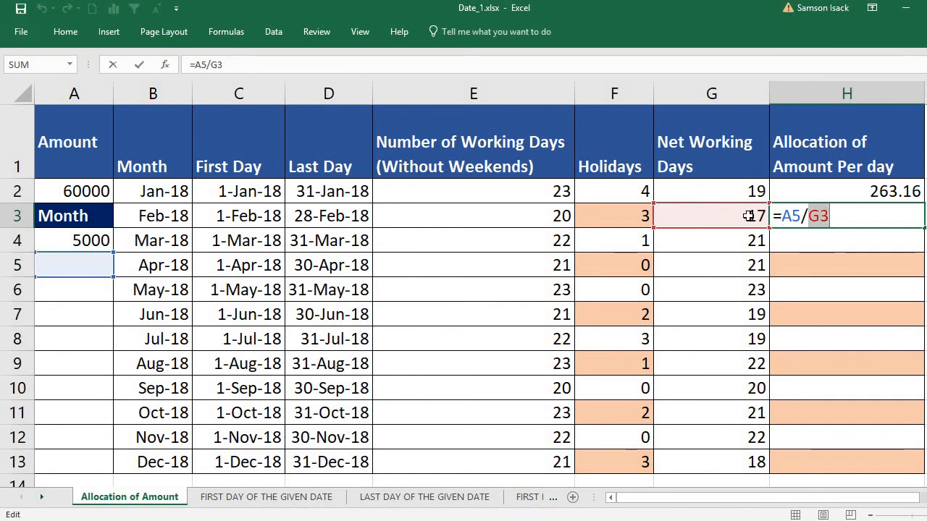
{"action": "left_click", "coordinate": [789, 215]}
{"action": "left_click_drag", "start_coordinate": [802, 215], "coordinate": [782, 215]}
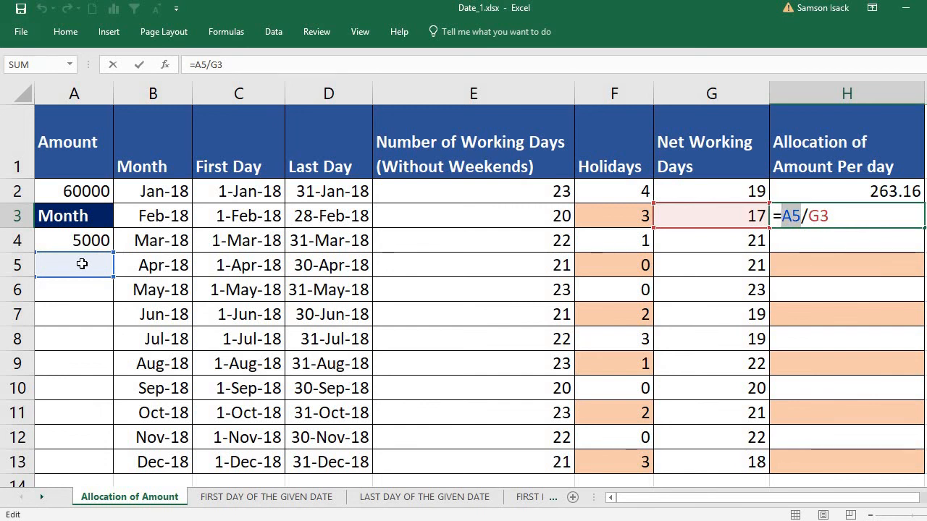
{"action": "left_click", "coordinate": [76, 240]}
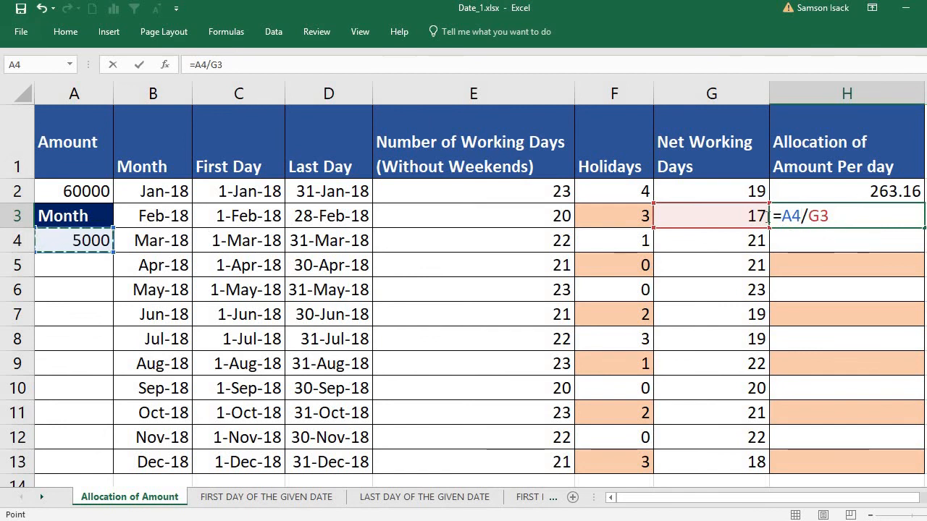
{"action": "double_click", "coordinate": [804, 215]}
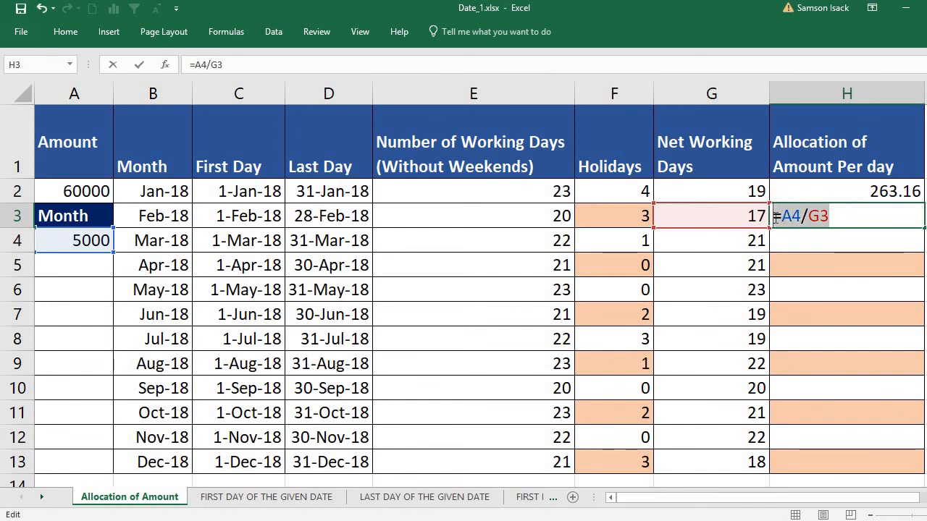
{"action": "key", "text": "BackSpace"}
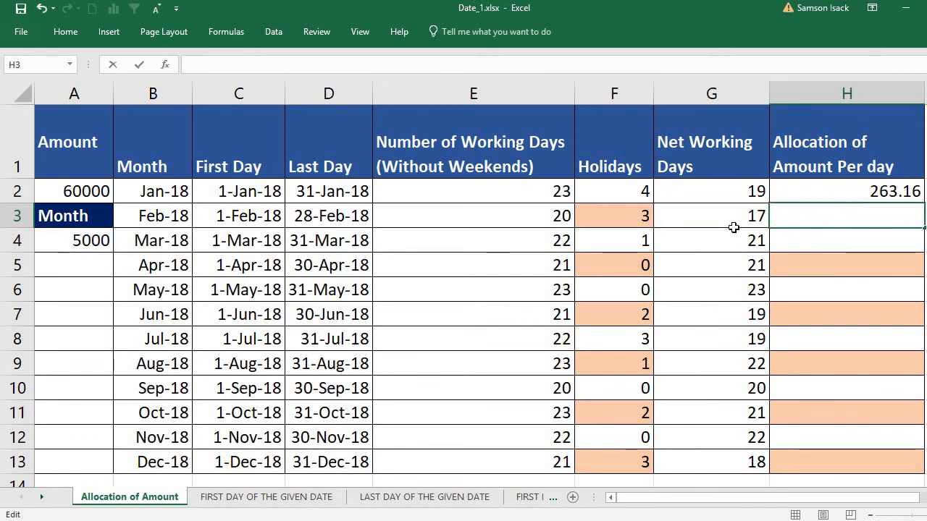
Step: Make the column of the A4 reference absolute in H2's formula, giving =$A4/G2
{"action": "left_click", "coordinate": [877, 191]}
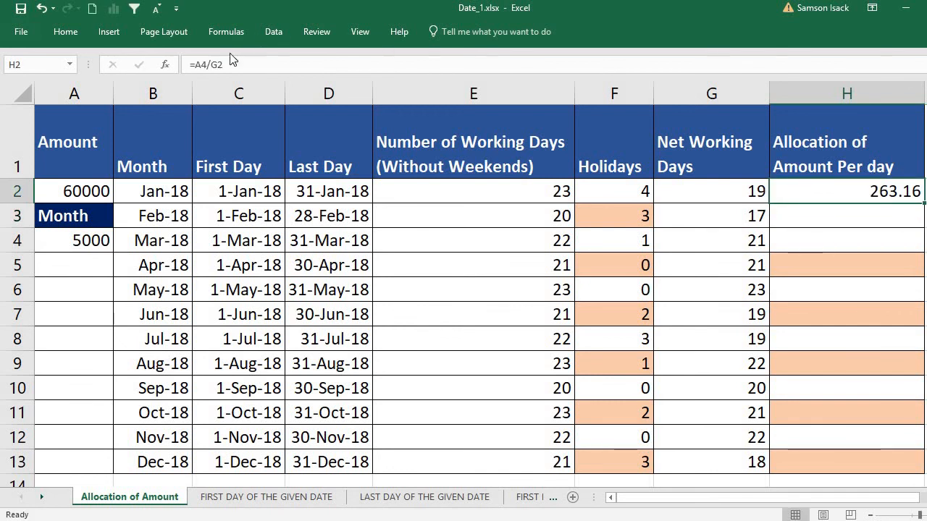
{"action": "left_click", "coordinate": [205, 63]}
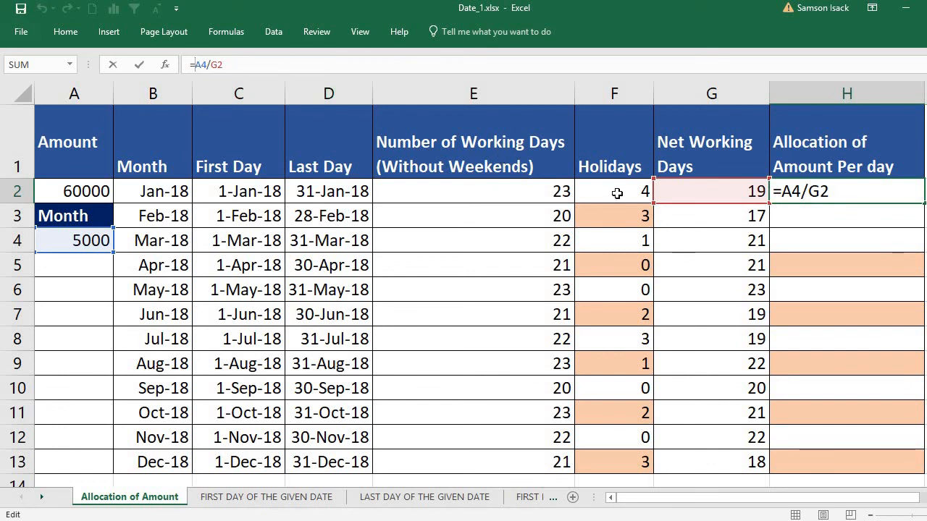
{"action": "type", "text": "$"}
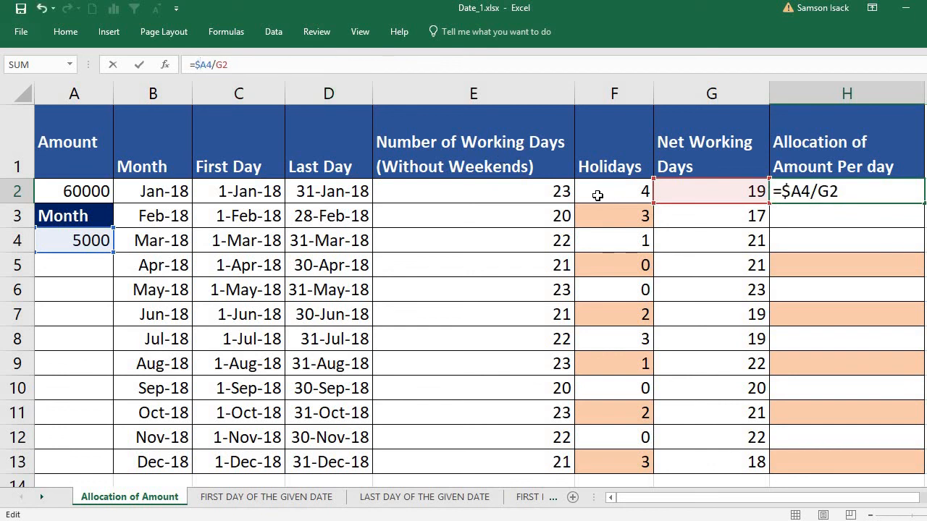
{"action": "left_click", "coordinate": [207, 65]}
{"action": "key", "text": "shift+Right"}
{"action": "key", "text": "shift+Right"}
{"action": "key", "text": "shift+Right"}
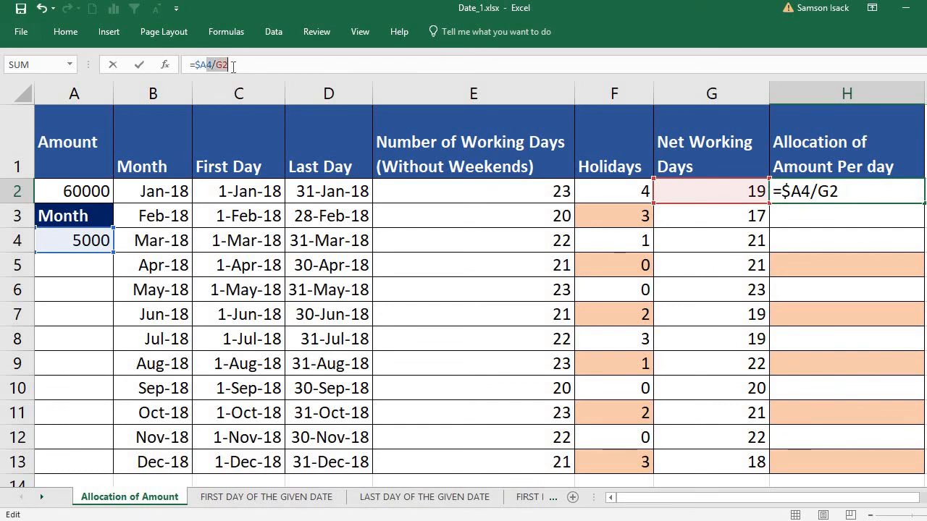
{"action": "type", "text": "$A$"}
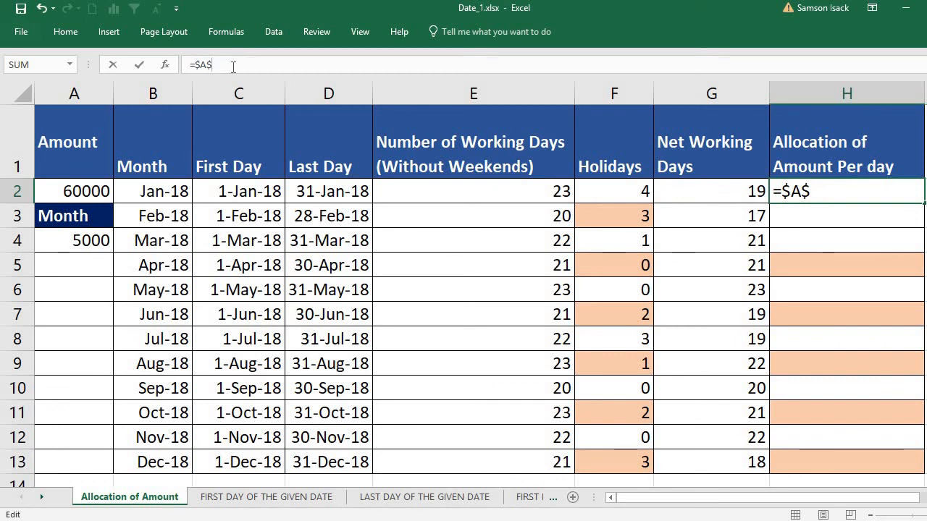
{"action": "left_click", "coordinate": [42, 8]}
Step: Make the row of the monthly amount reference absolute too, so that H2 contains =$A$4/G2
{"action": "left_click_drag", "start_coordinate": [801, 190], "coordinate": [809, 190]}
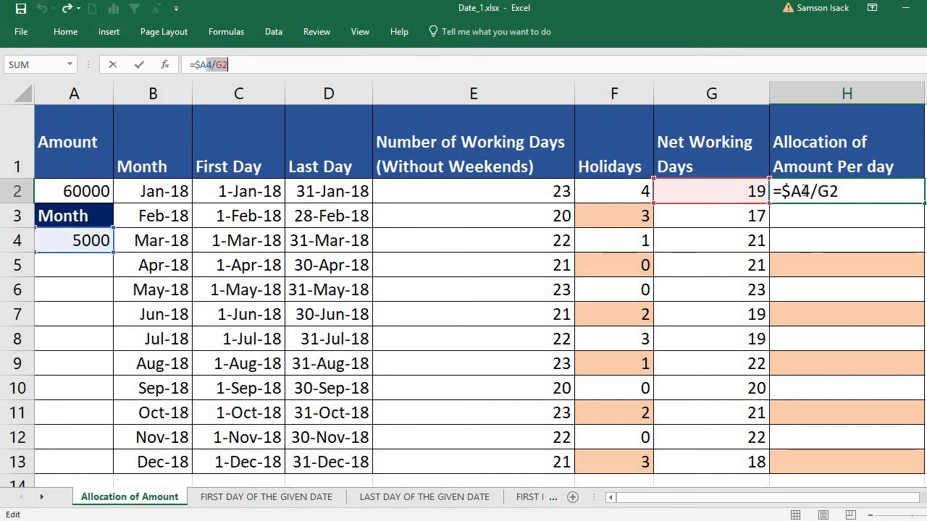
{"action": "left_click", "coordinate": [804, 190]}
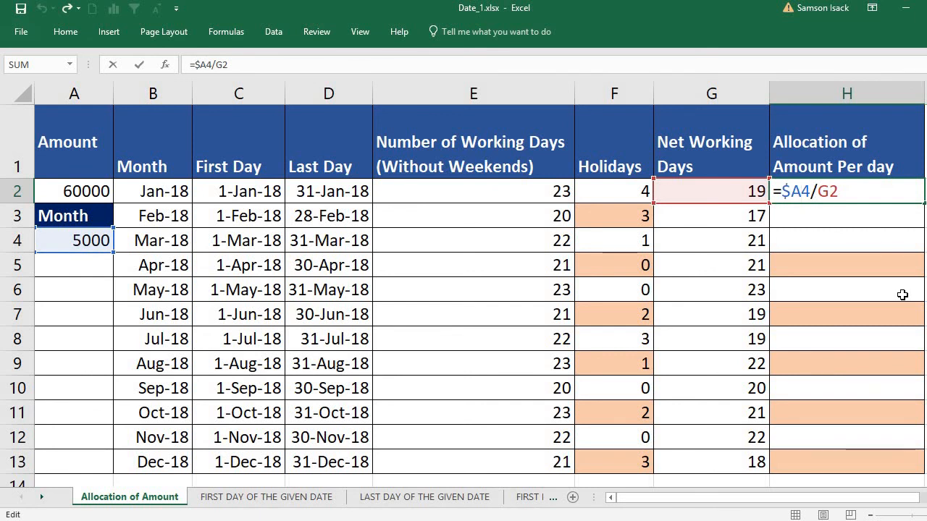
{"action": "type", "text": "$"}
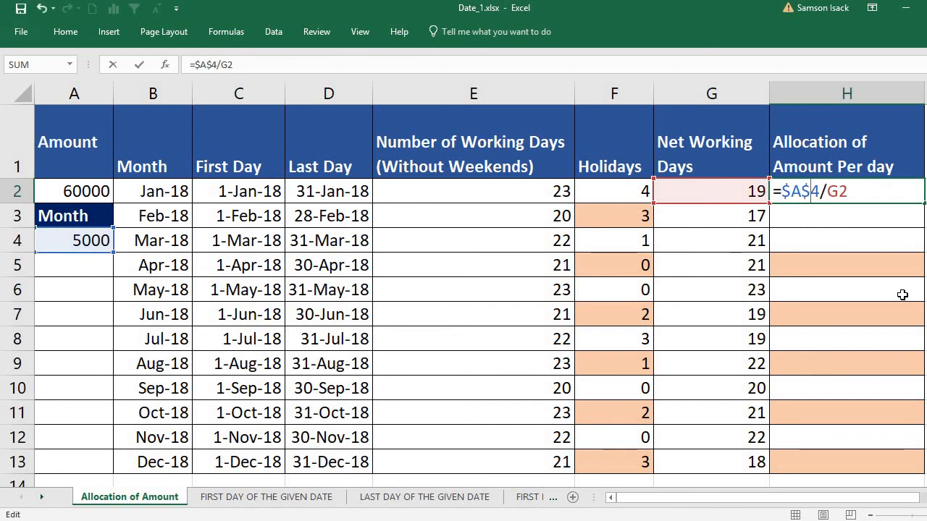
{"action": "left_click", "coordinate": [820, 190]}
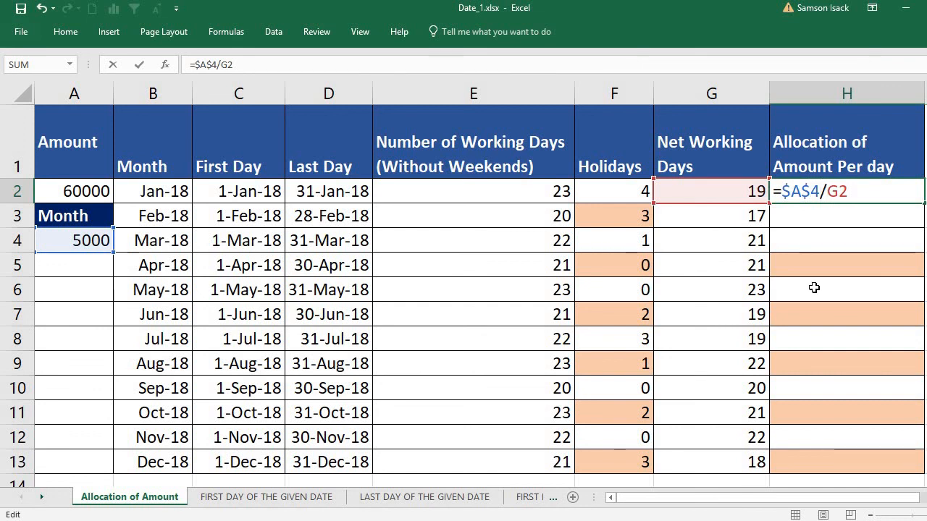
{"action": "key", "text": "ctrl+Return"}
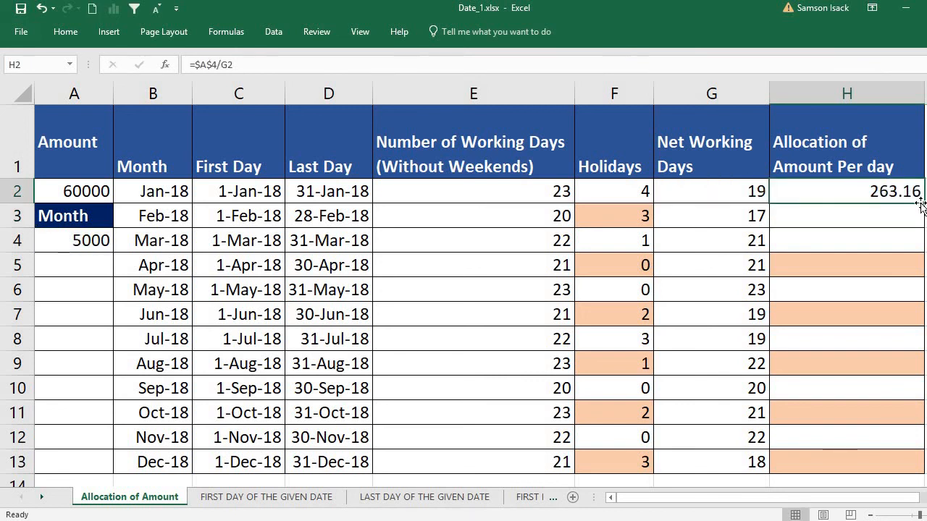
Step: Fill the formula from H2 down through H13, checking in H3 that the reference stays on $A$4
{"action": "left_click_drag", "start_coordinate": [922, 204], "coordinate": [879, 217]}
{"action": "left_click", "coordinate": [879, 217]}
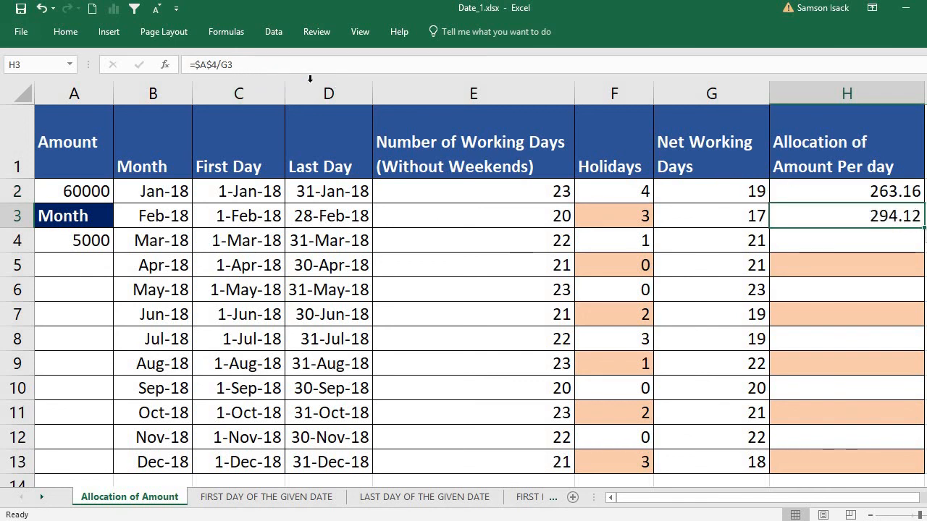
{"action": "left_click", "coordinate": [206, 65]}
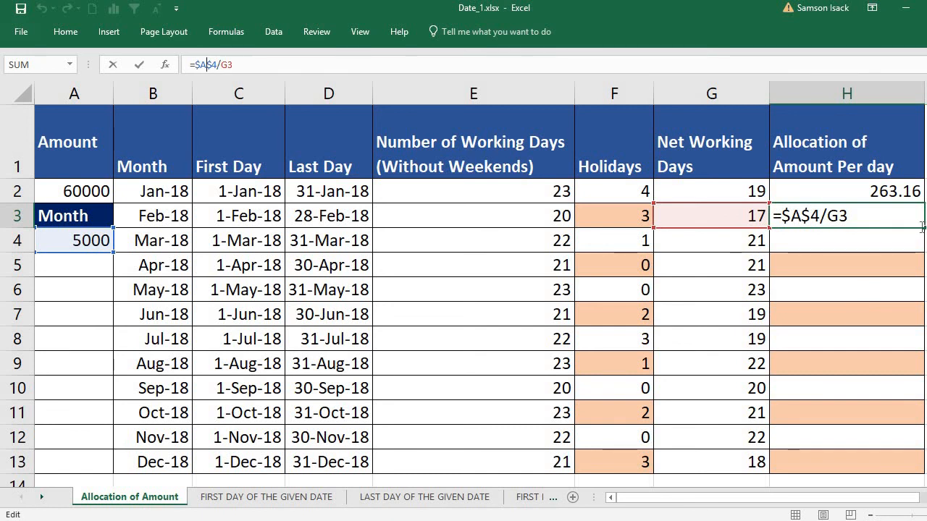
{"action": "key", "text": "ctrl+Return"}
{"action": "left_click_drag", "start_coordinate": [925, 229], "coordinate": [907, 466]}
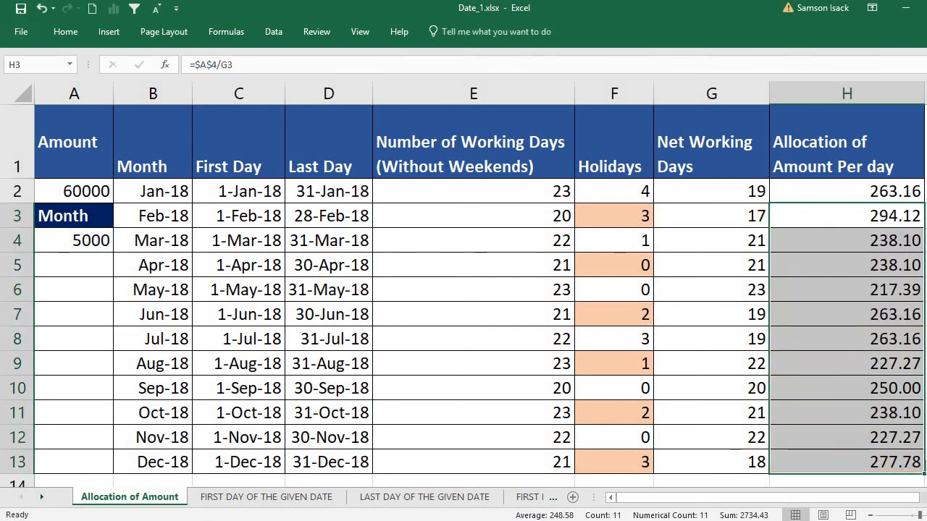
{"action": "left_click", "coordinate": [879, 224]}
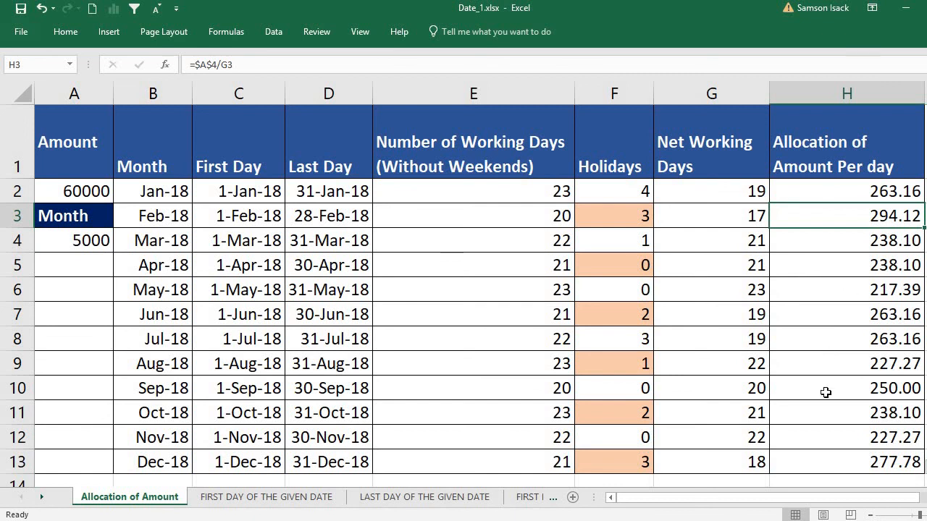
Step: Review the per-day allocations in column H against the month and yearly amount, and go over the headers in A1 through E1
{"action": "left_click_drag", "start_coordinate": [828, 466], "coordinate": [842, 212]}
{"action": "left_click", "coordinate": [842, 182]}
{"action": "left_click", "coordinate": [161, 193]}
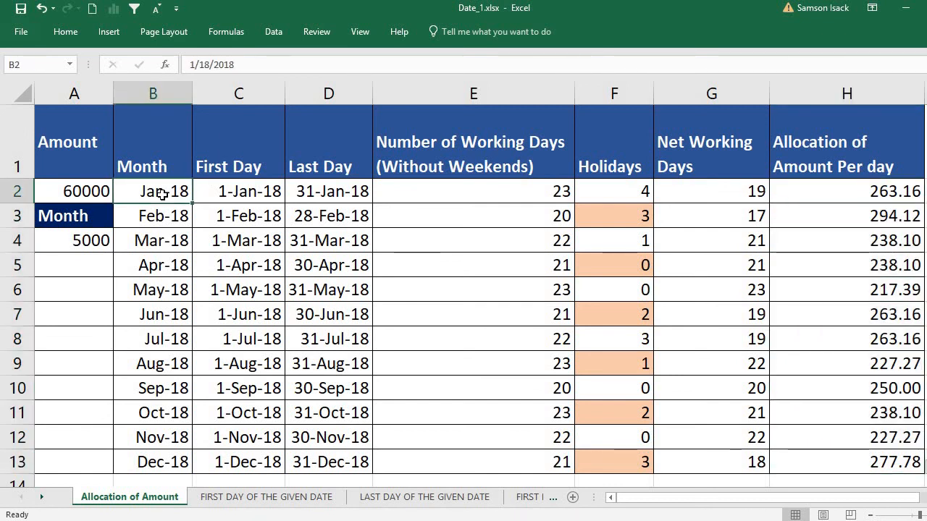
{"action": "left_click", "coordinate": [877, 197]}
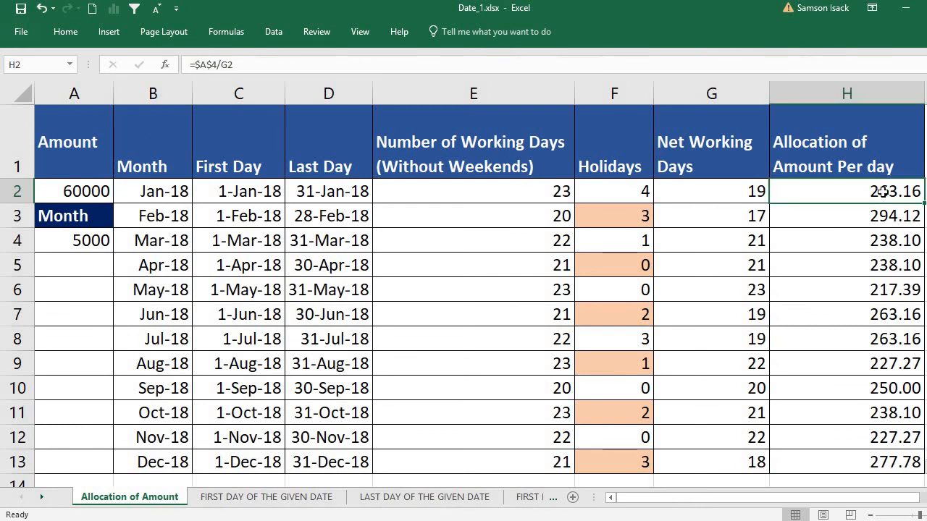
{"action": "left_click", "coordinate": [104, 190]}
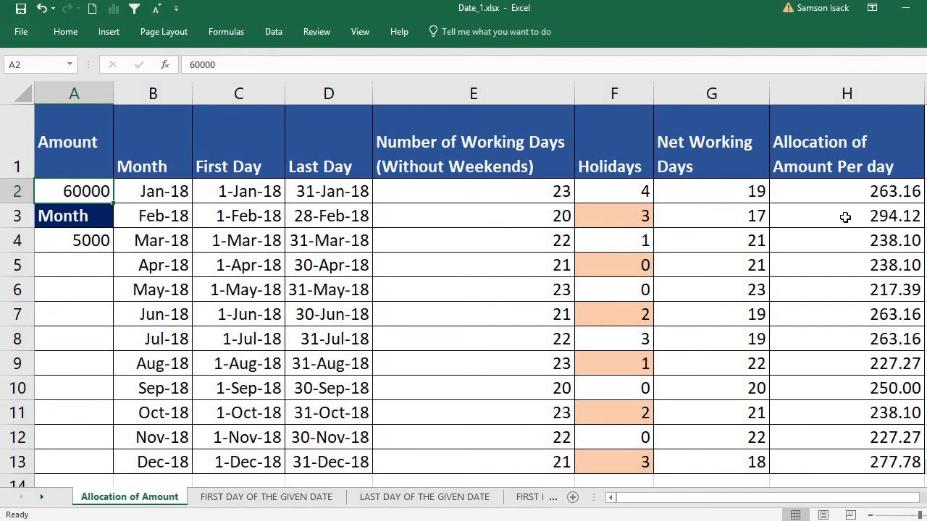
{"action": "left_click", "coordinate": [849, 194]}
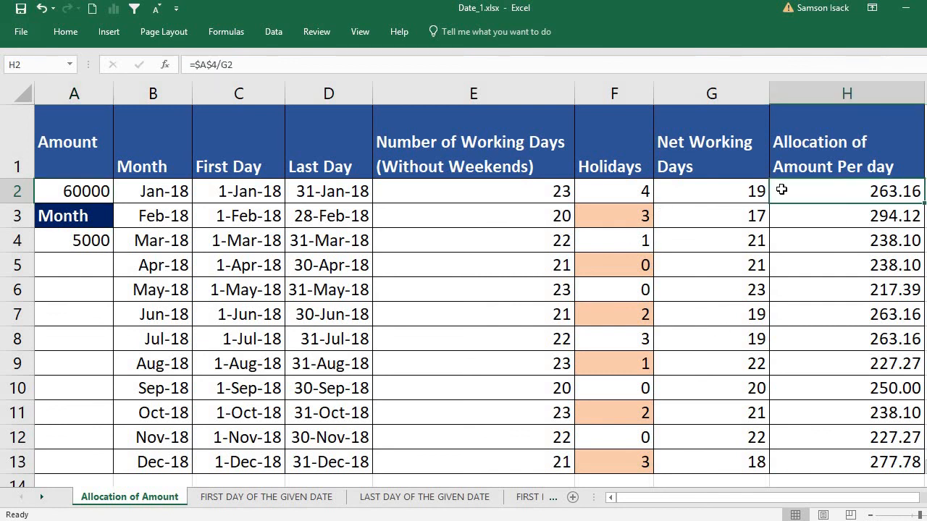
{"action": "left_click", "coordinate": [69, 152]}
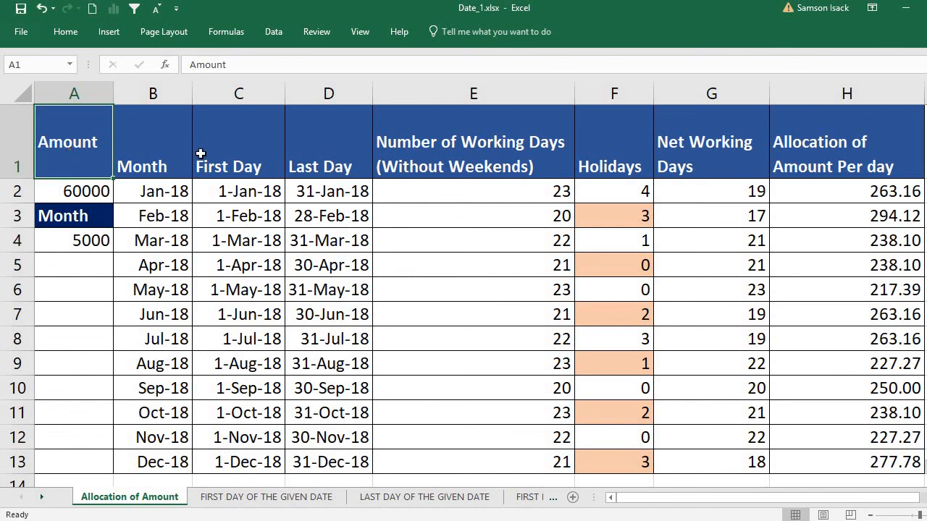
{"action": "left_click", "coordinate": [282, 166]}
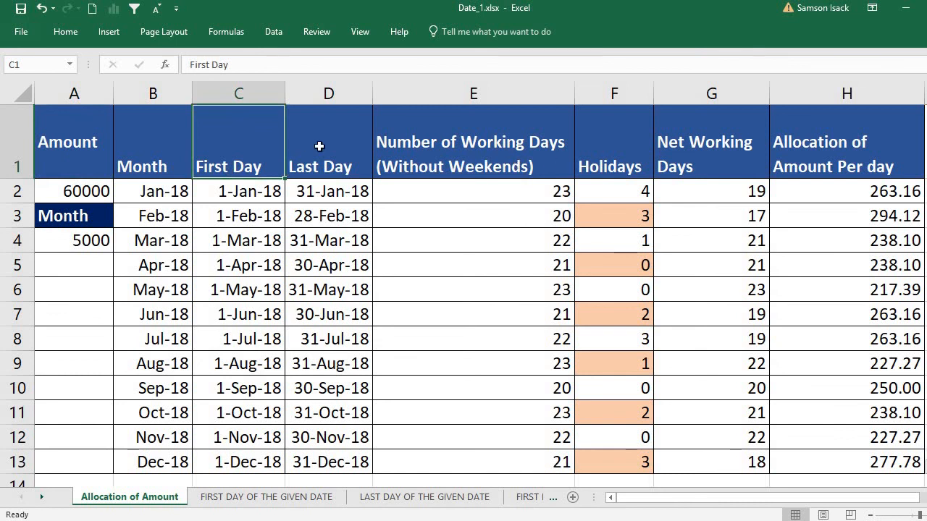
{"action": "left_click", "coordinate": [351, 158]}
{"action": "left_click", "coordinate": [482, 163]}
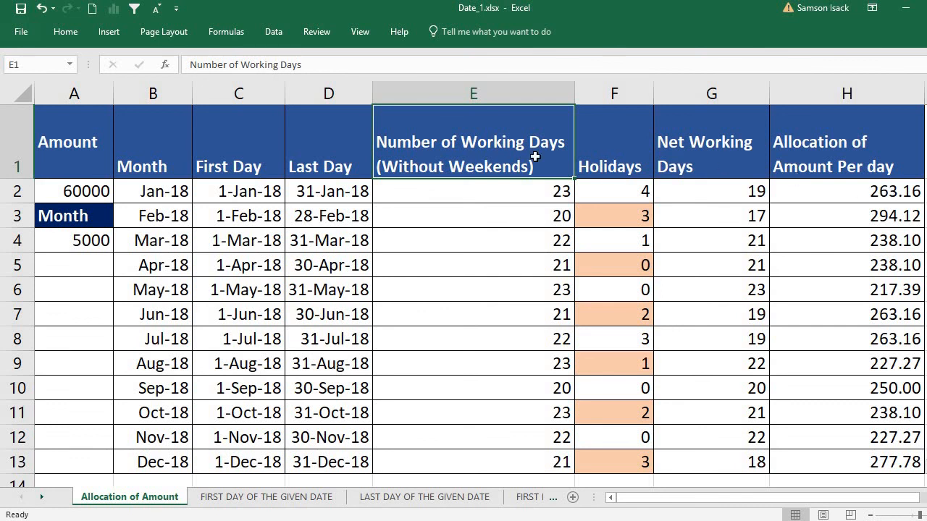
{"action": "left_click", "coordinate": [83, 146]}
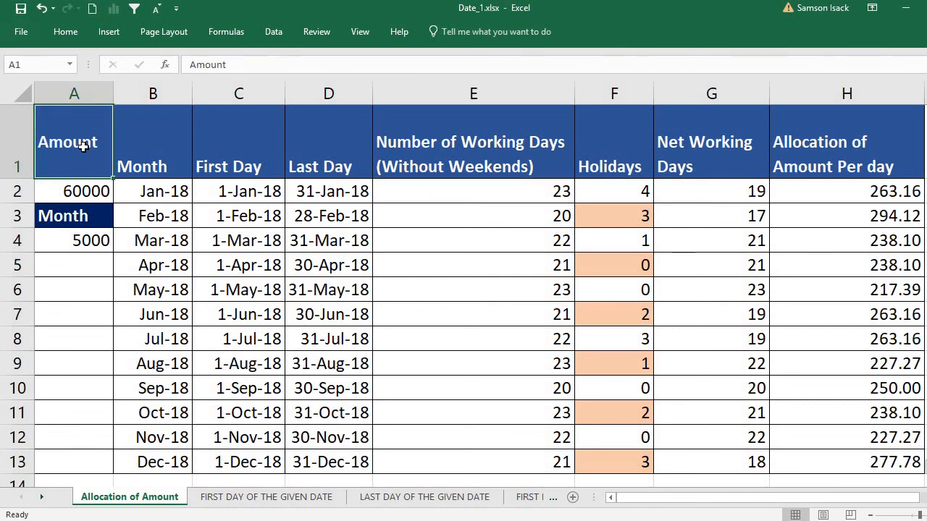